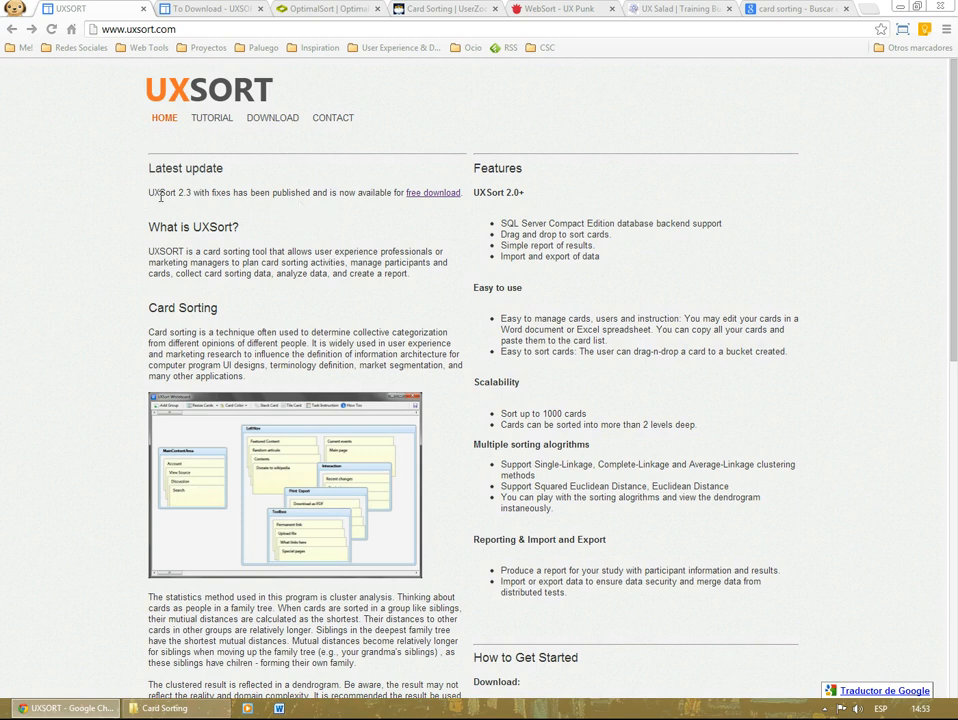
Step: Examine the latest update on the UXSort home page and the versions offered on its download page
drag(153, 194, 200, 195)
click(345, 231)
scroll(345, 231, down, 2)
scroll(345, 231, up, 1)
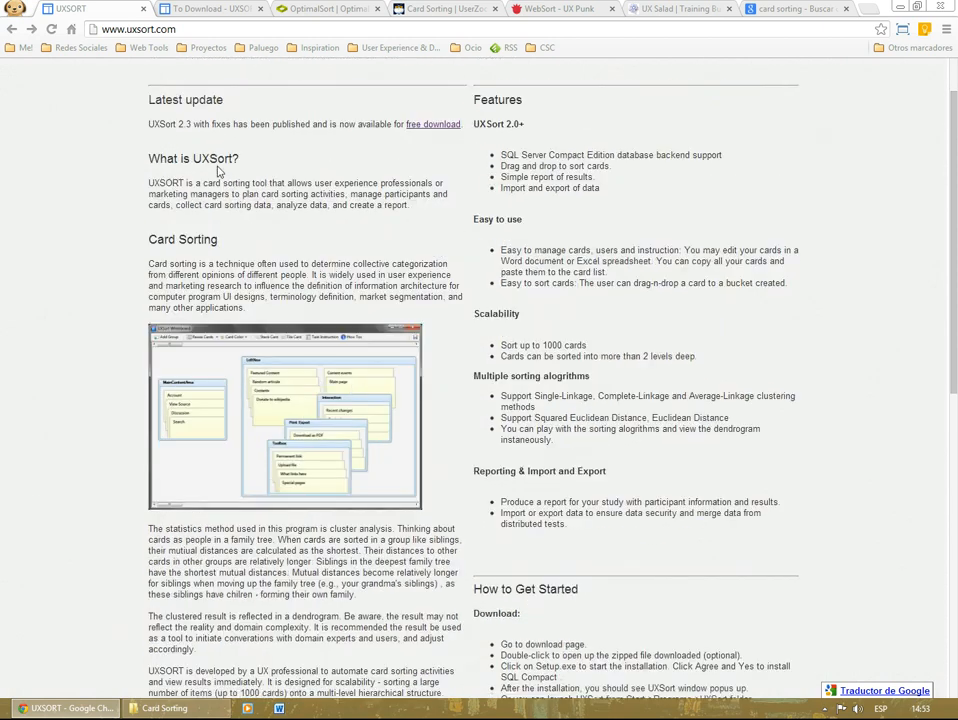
drag(163, 124, 213, 127)
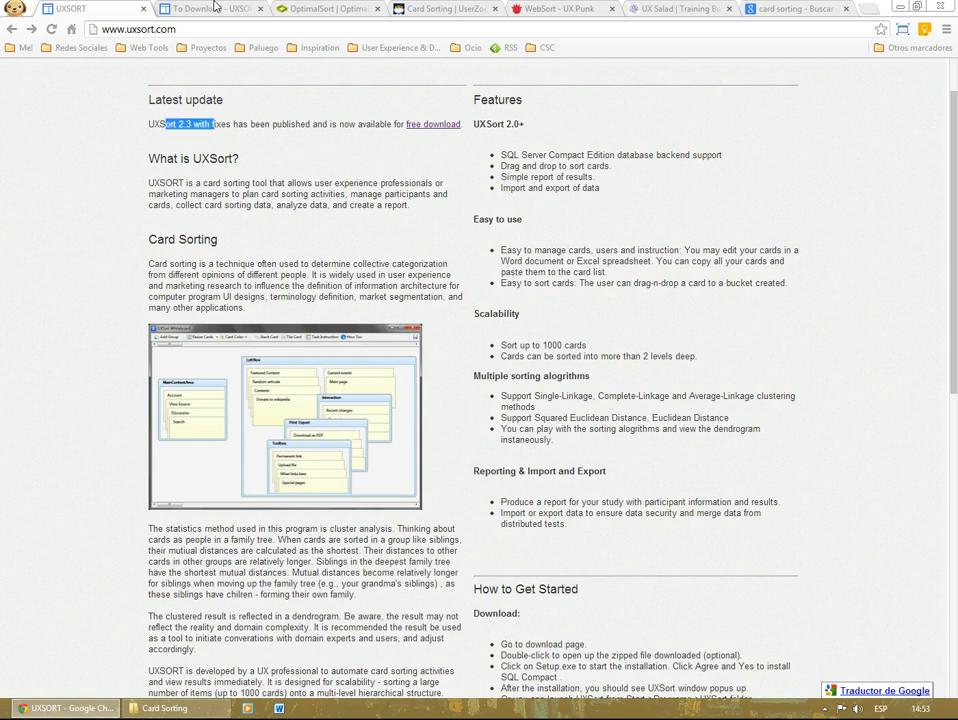
key(ctrl+Tab)
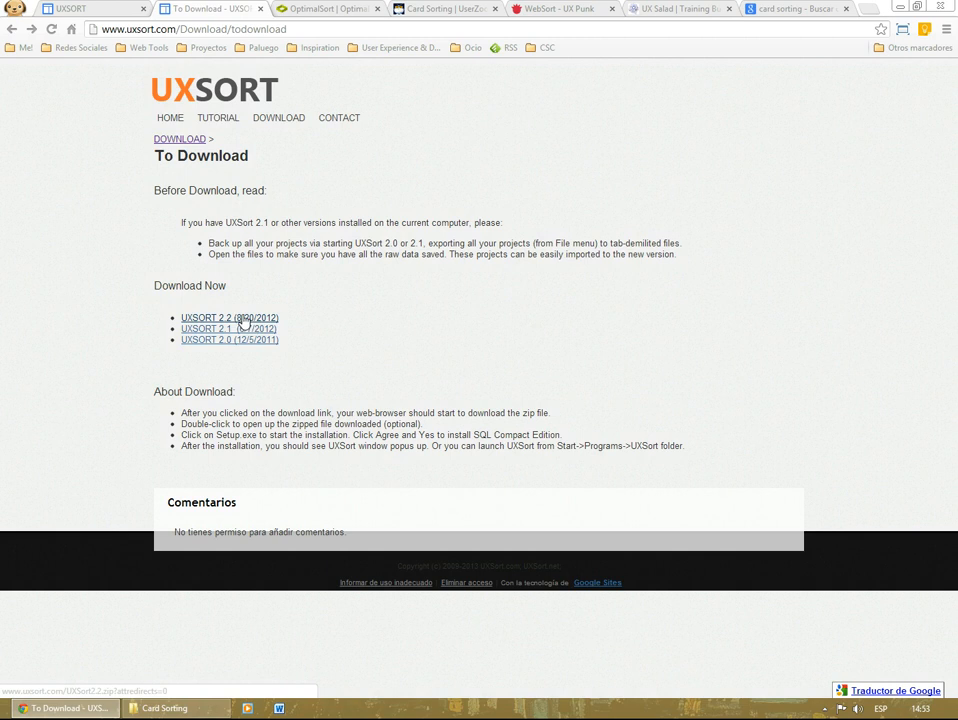
drag(297, 323, 182, 318)
click(291, 321)
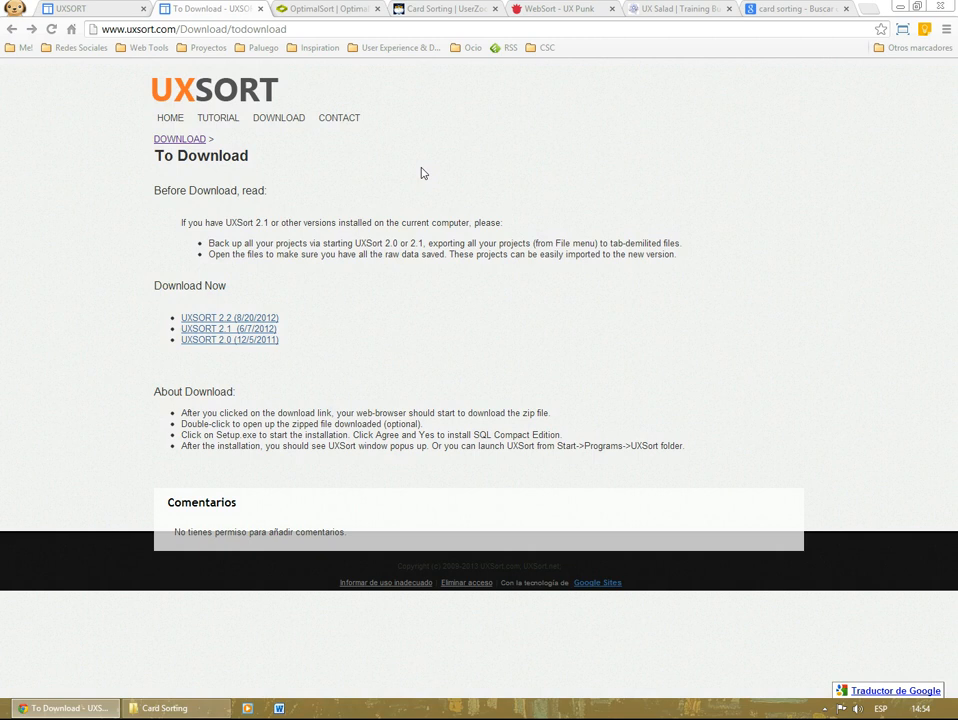
Step: Look over the OptimalSort, UserZoom and WebSort pages as alternative card sorting tools, and return to the UXSort home page
click(349, 9)
scroll(474, 213, up, 4)
scroll(474, 213, up, 5)
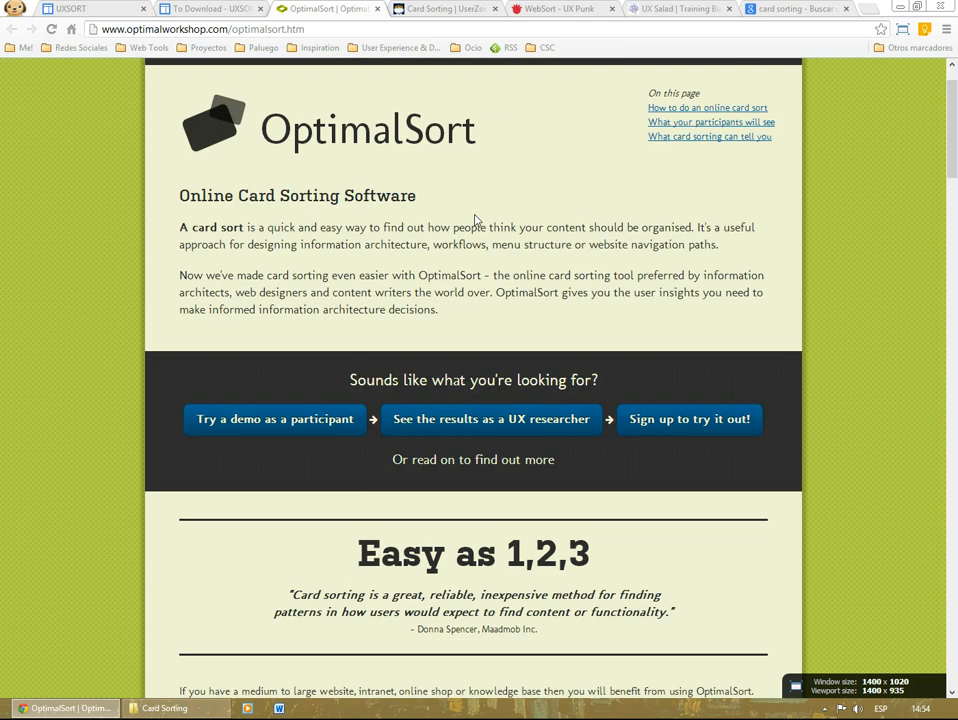
click(435, 12)
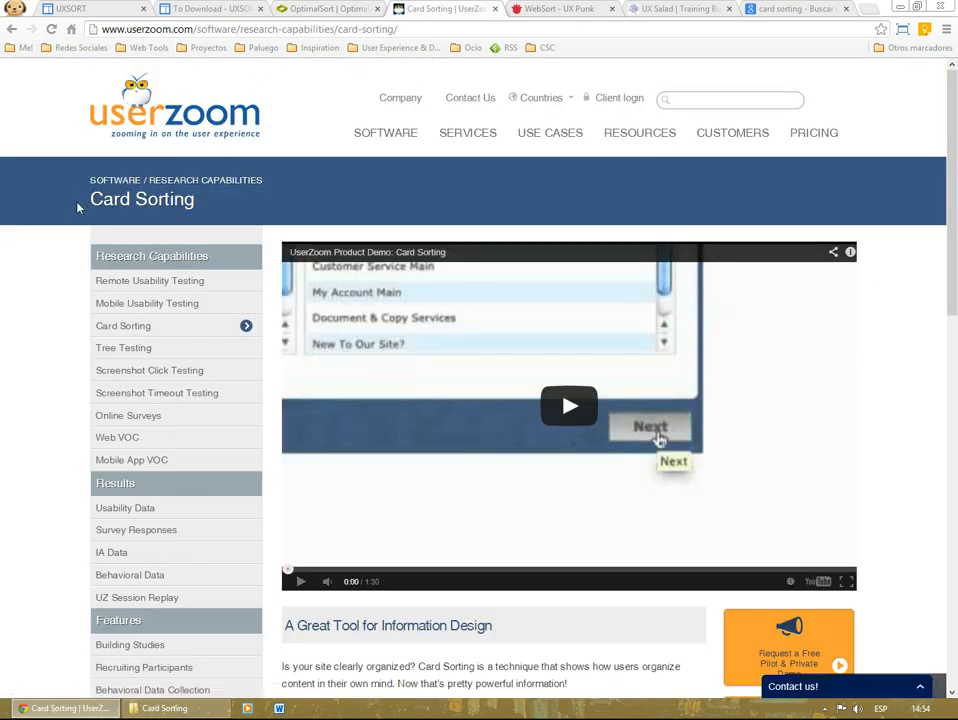
scroll(77, 208, down, 3)
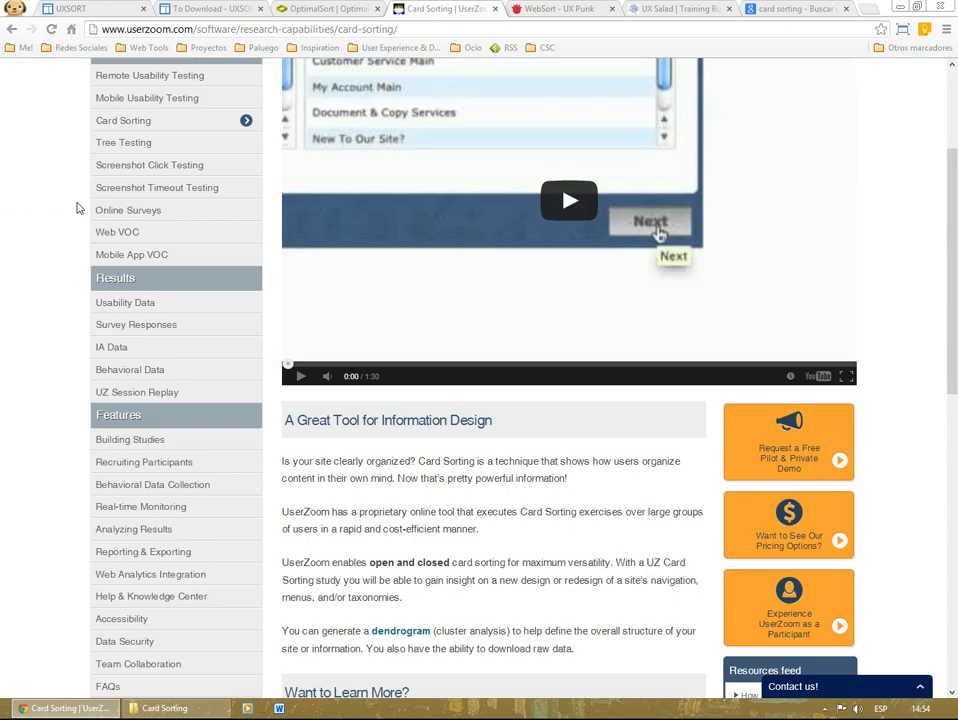
key(ctrl+Tab)
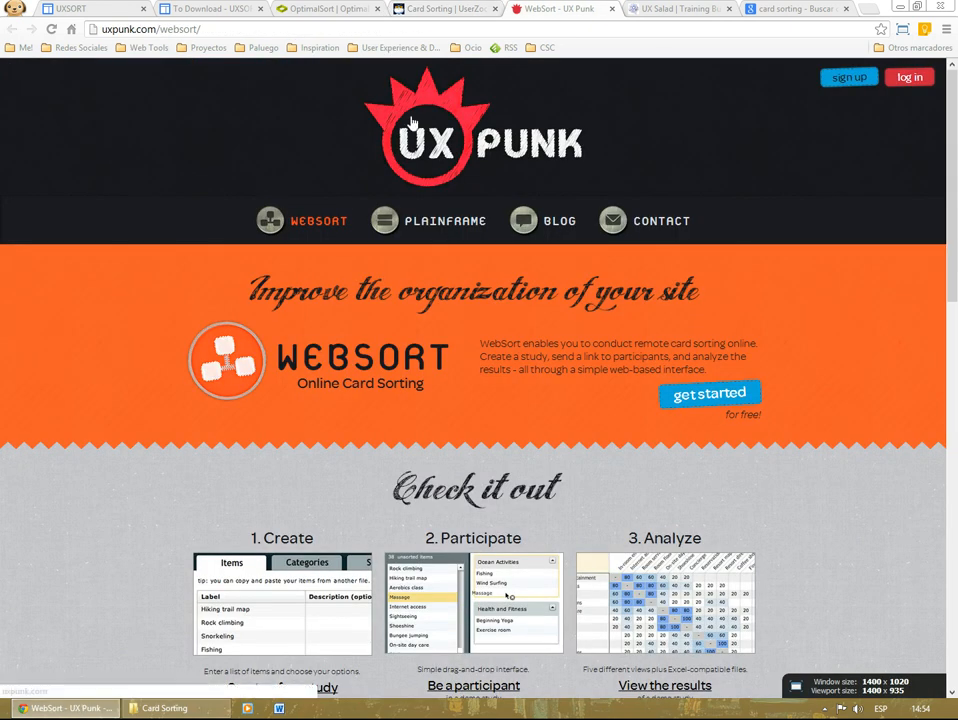
click(99, 10)
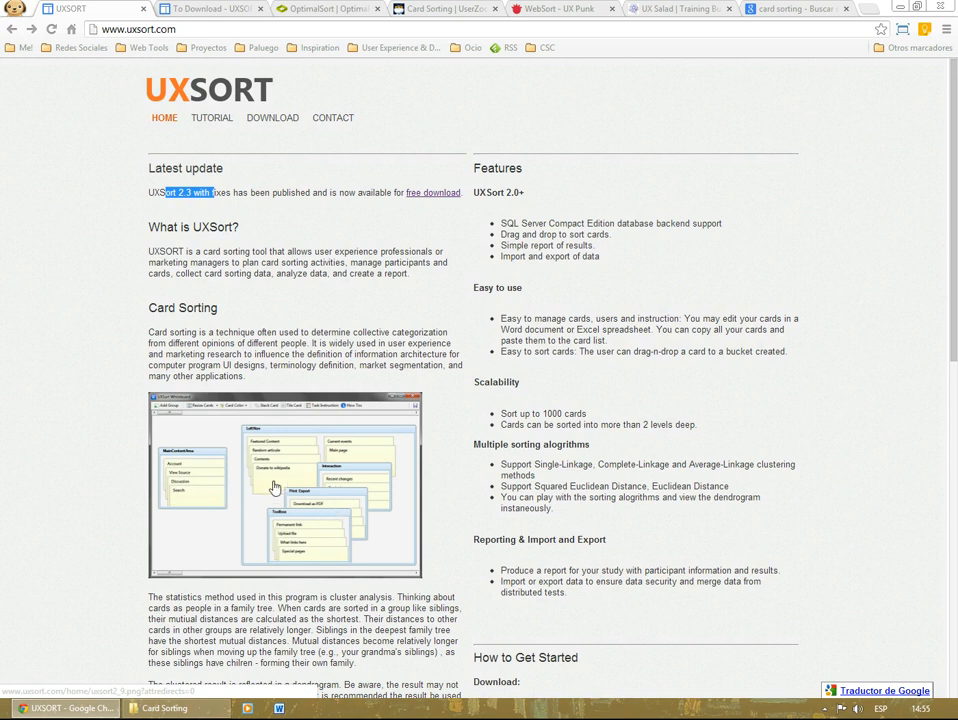
Step: Look through the UX Salad video category on the Training Bubbles site
click(675, 9)
scroll(193, 408, down, 1)
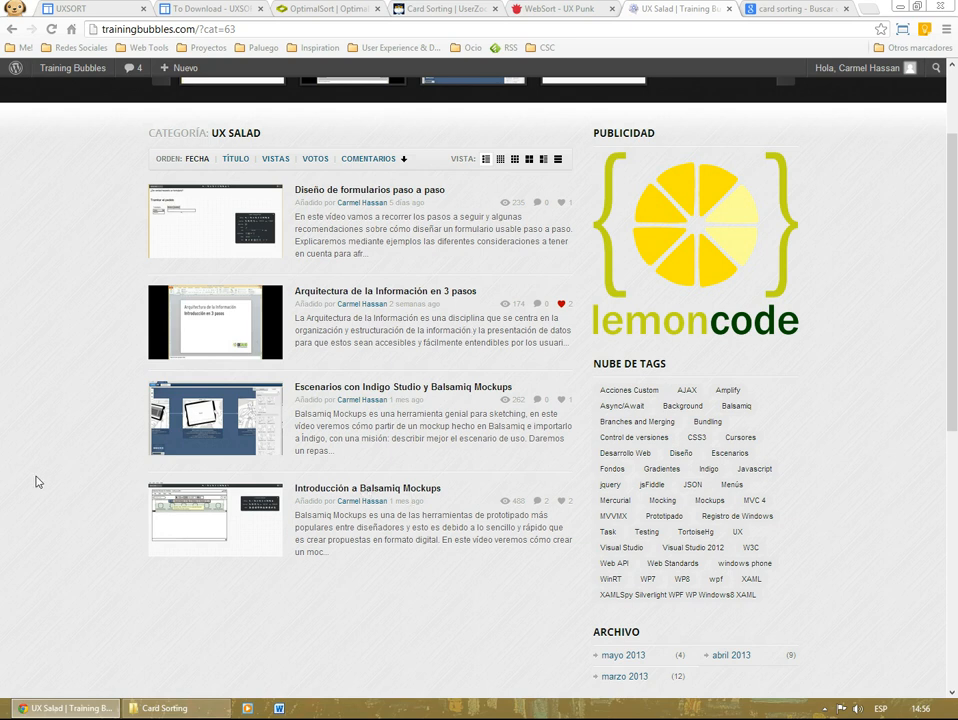
scroll(36, 482, up, 3)
Step: Switch to the UXSort desktop application
key(super)
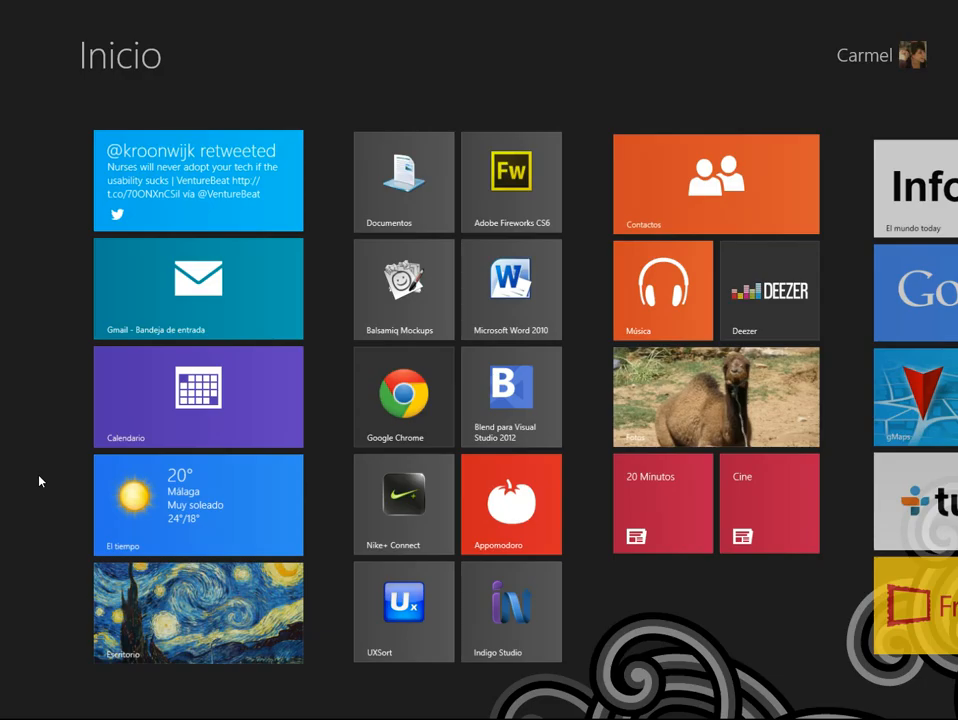
click(394, 628)
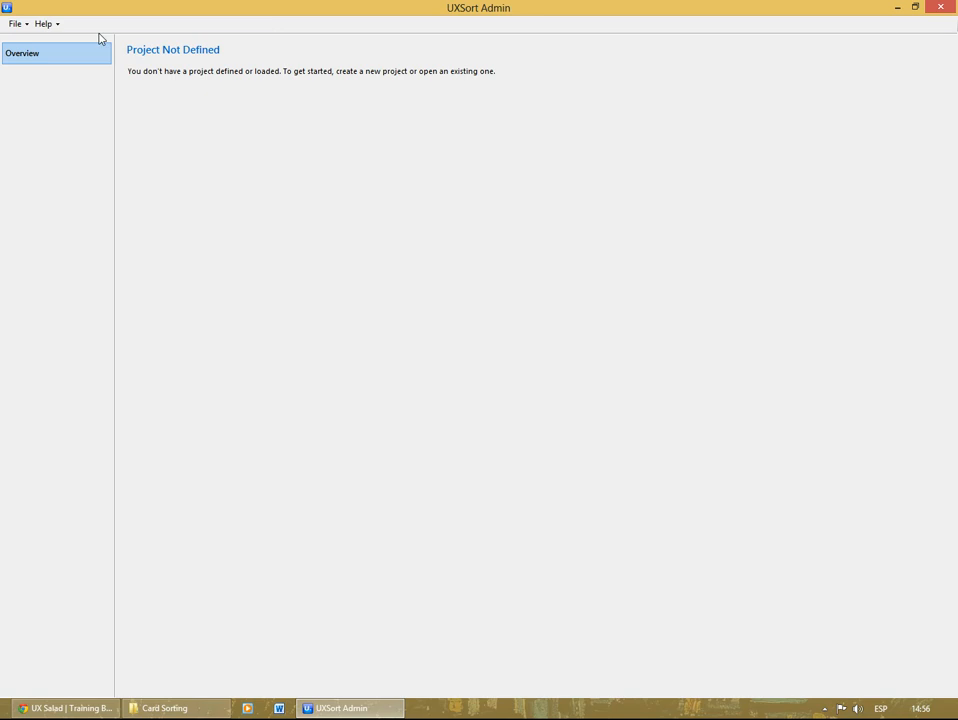
Step: Check the project and help commands and which file types the import from file accepts, without importing anything
click(23, 27)
click(25, 28)
click(50, 30)
click(45, 27)
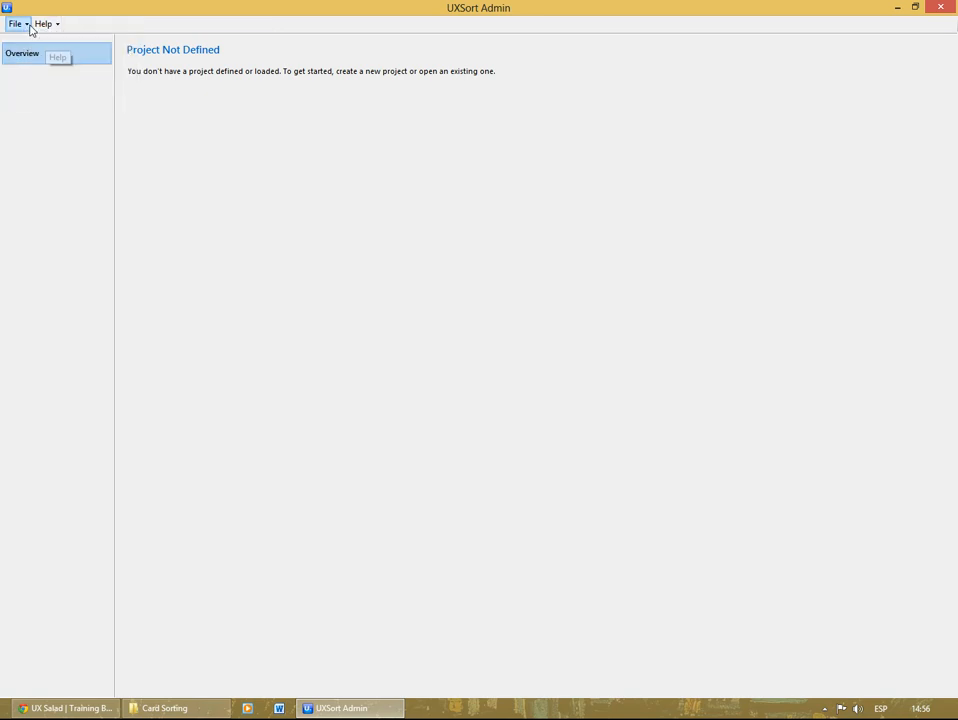
click(25, 27)
click(24, 28)
click(24, 28)
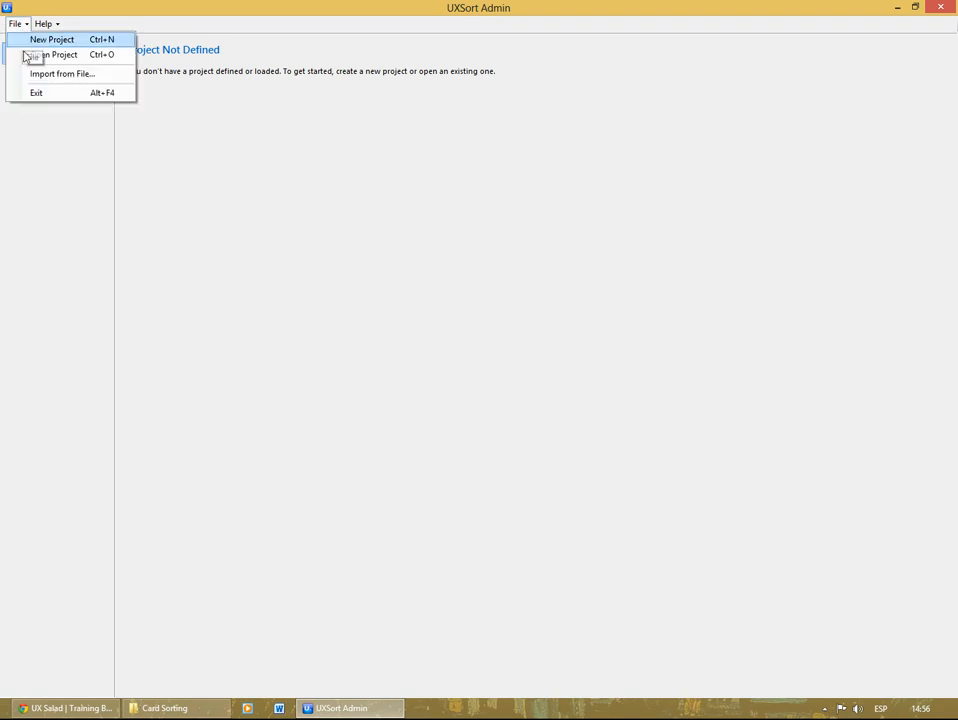
click(70, 80)
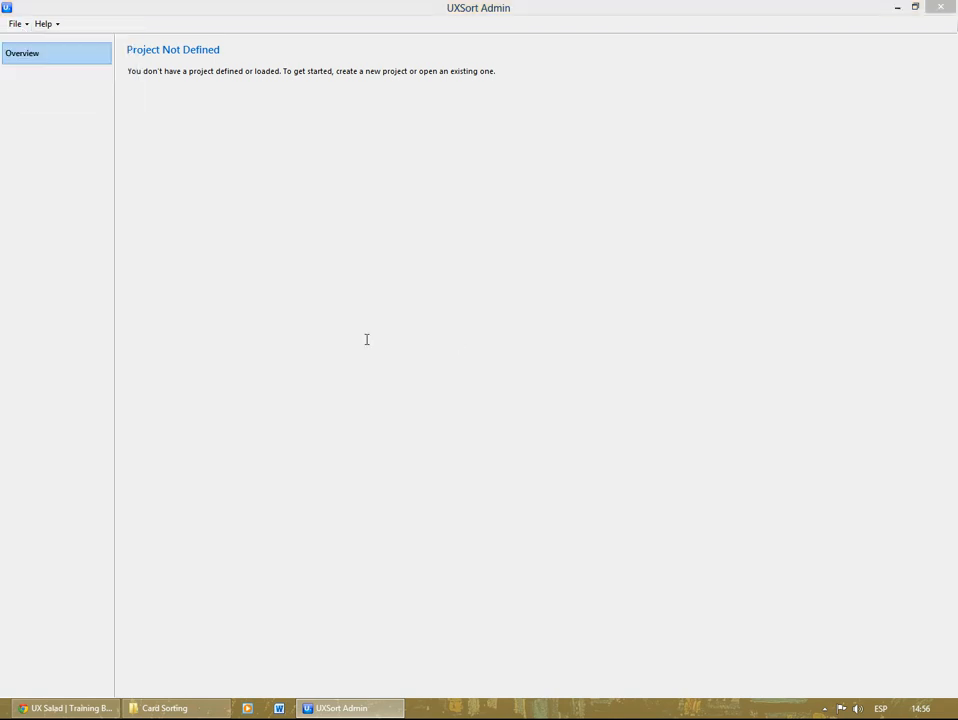
click(592, 341)
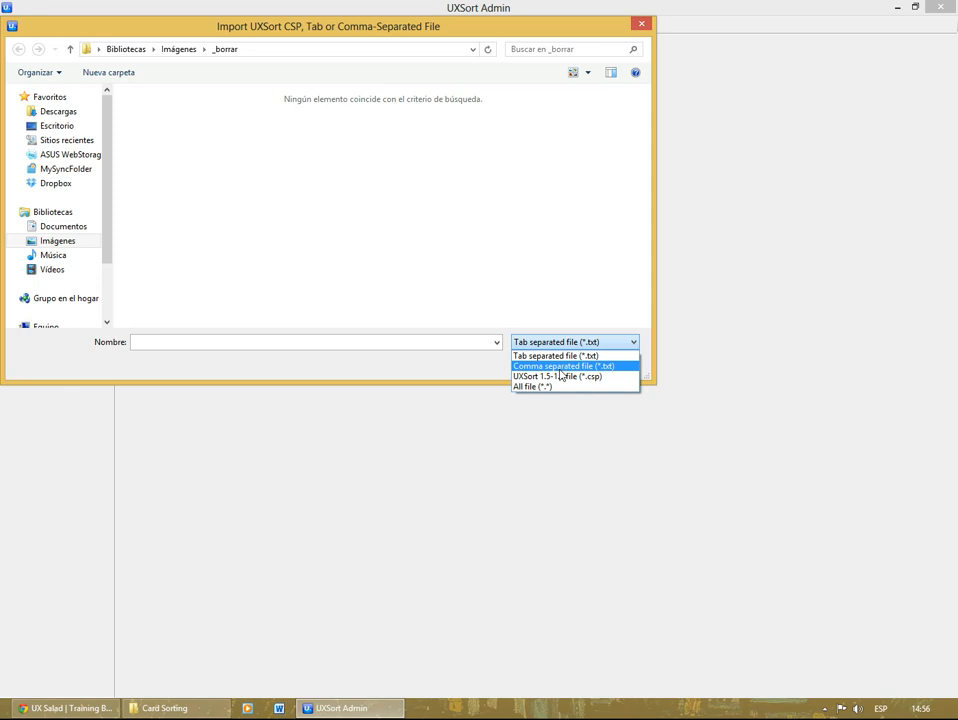
click(588, 269)
click(609, 363)
Step: Start a new project and name it "Genéreos de Películas"
click(14, 24)
click(30, 39)
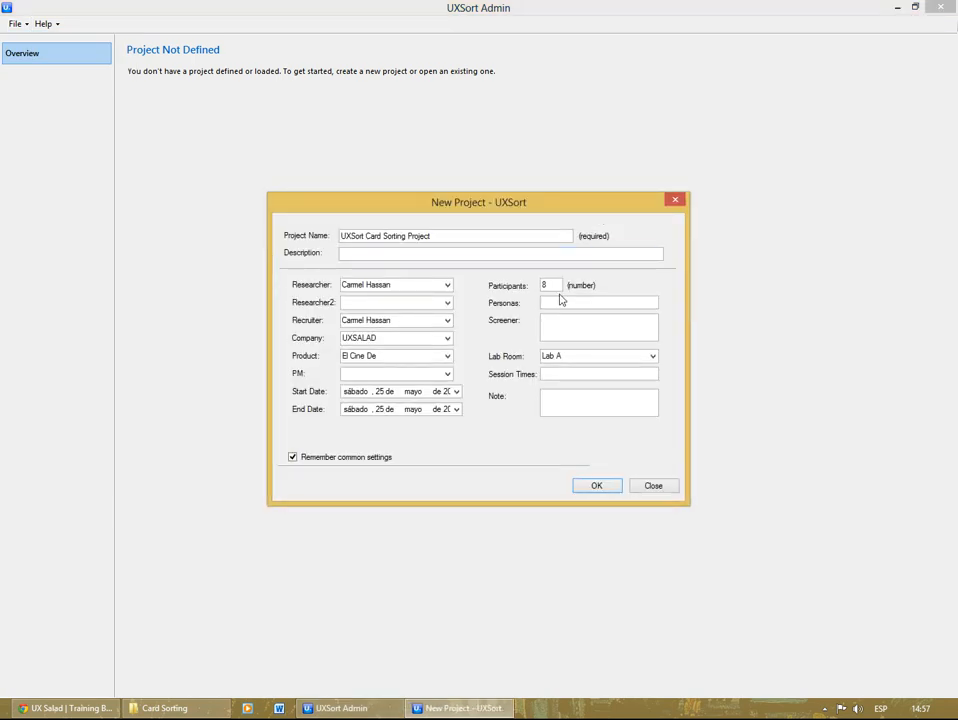
drag(450, 237, 339, 238)
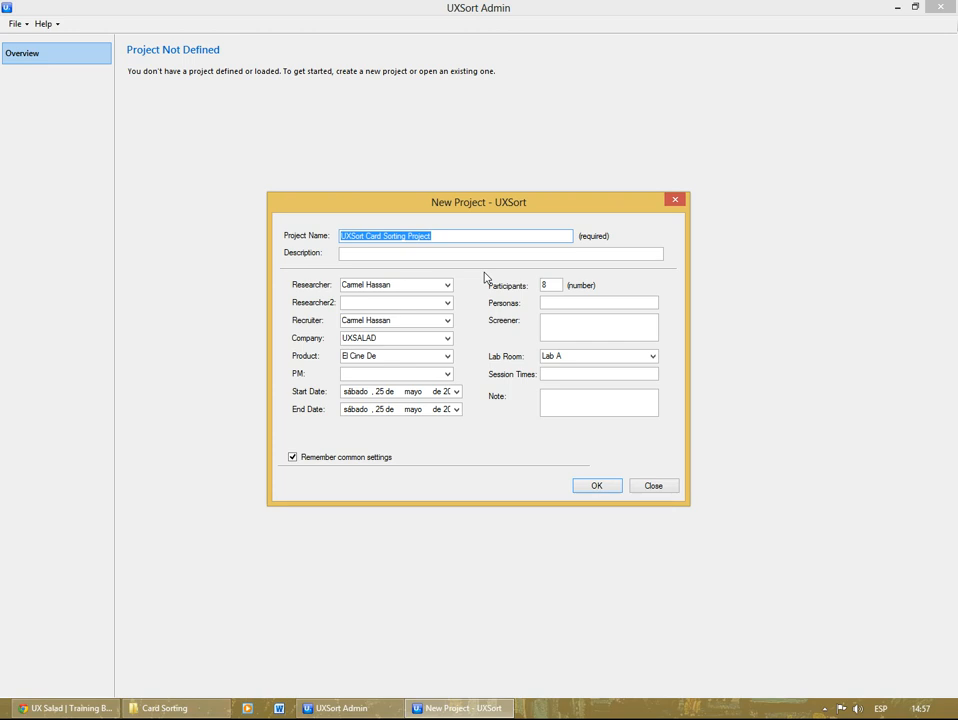
text(Genéreos de Películas)
key(Tab)
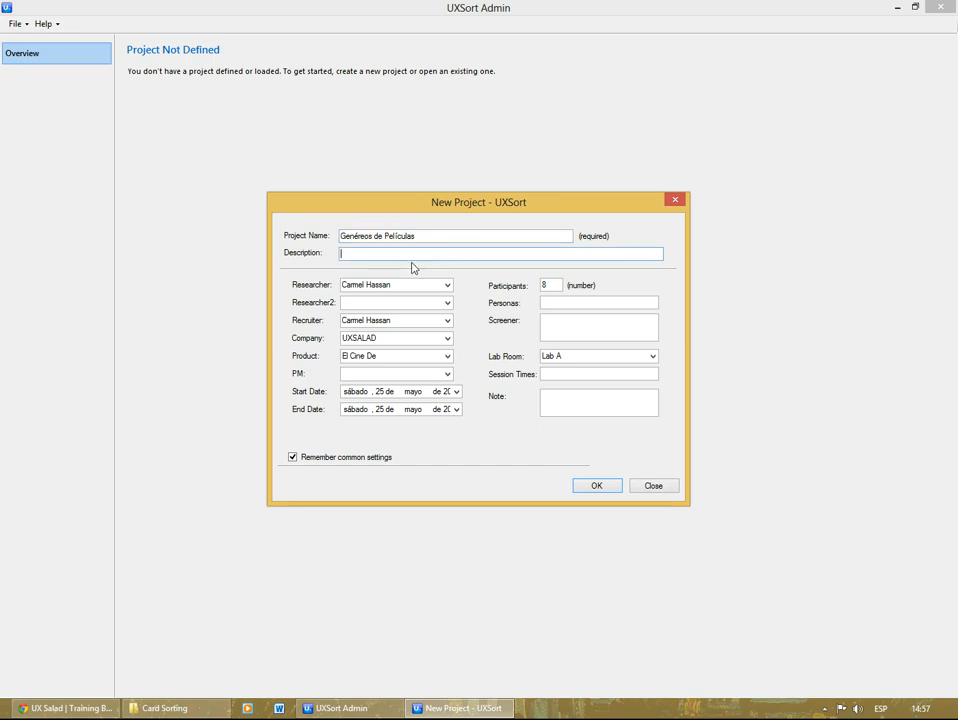
Step: Keep the prefilled researcher, company and product details and set the project's end date to 8 June 2013
click(396, 287)
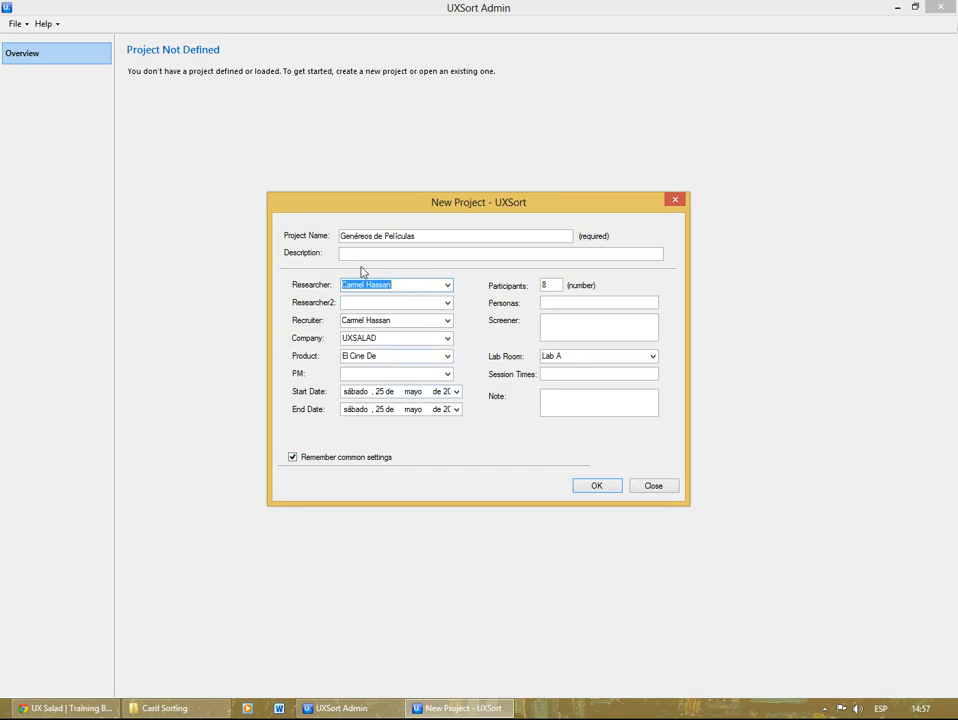
click(402, 284)
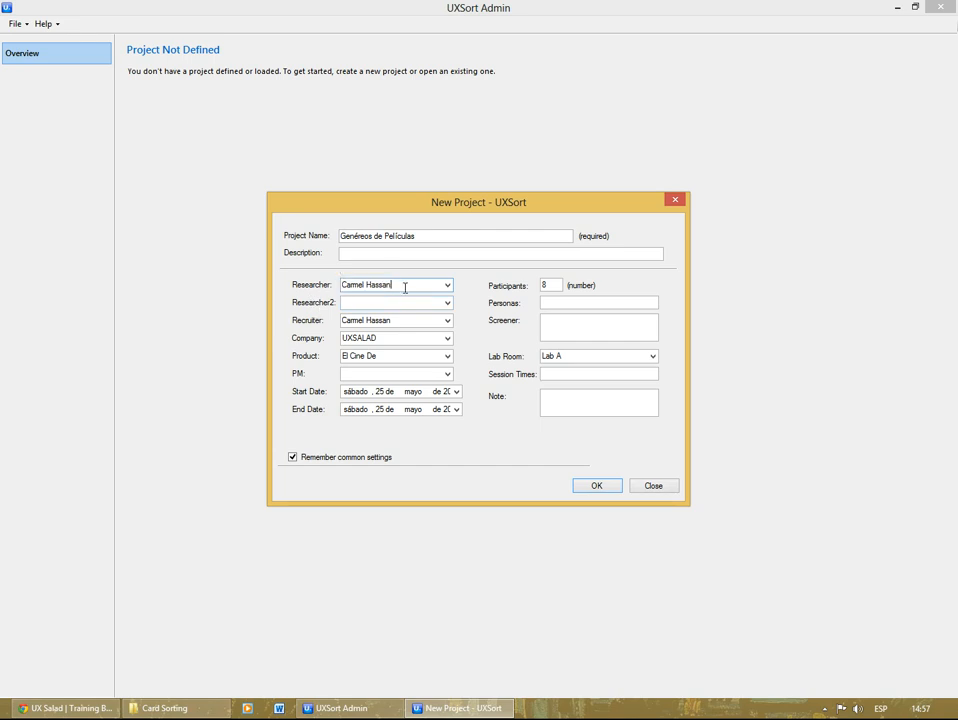
double_click(380, 339)
key(Tab)
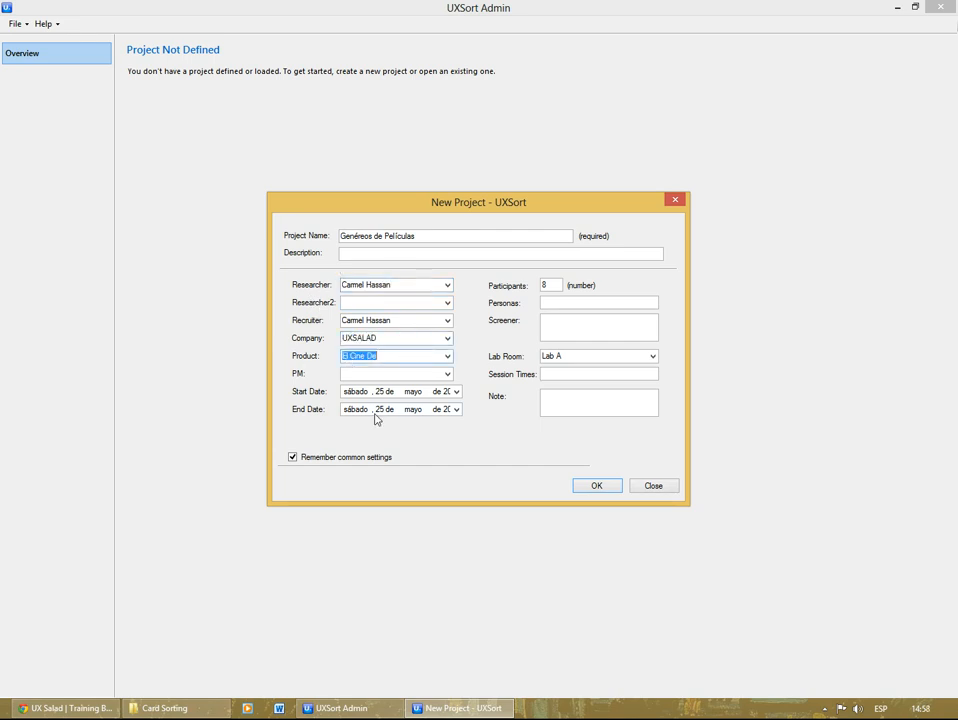
click(447, 411)
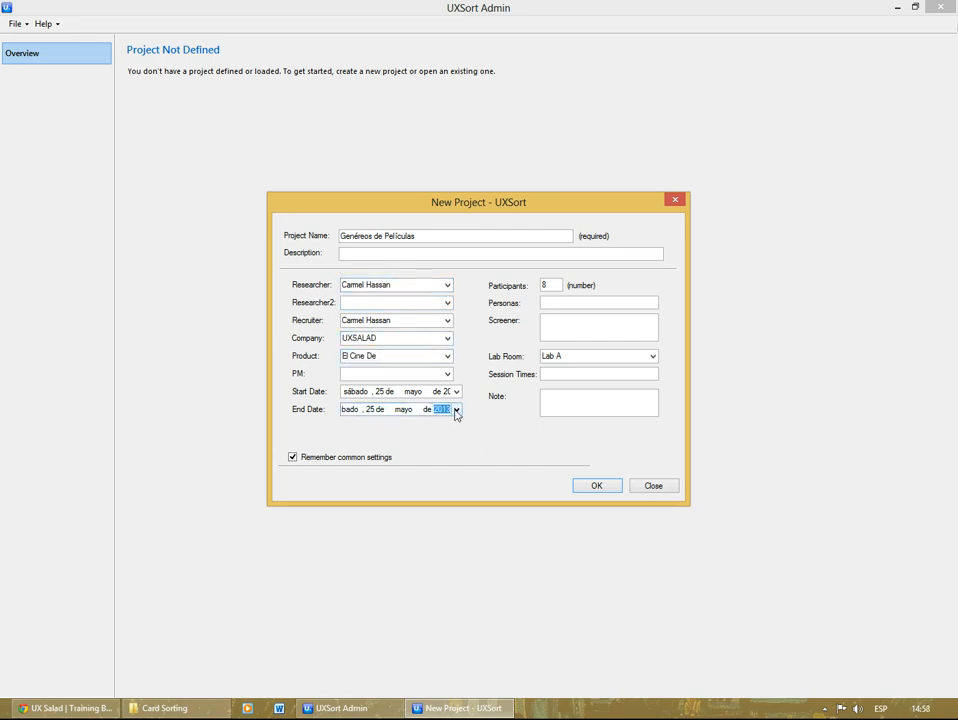
click(456, 411)
click(461, 501)
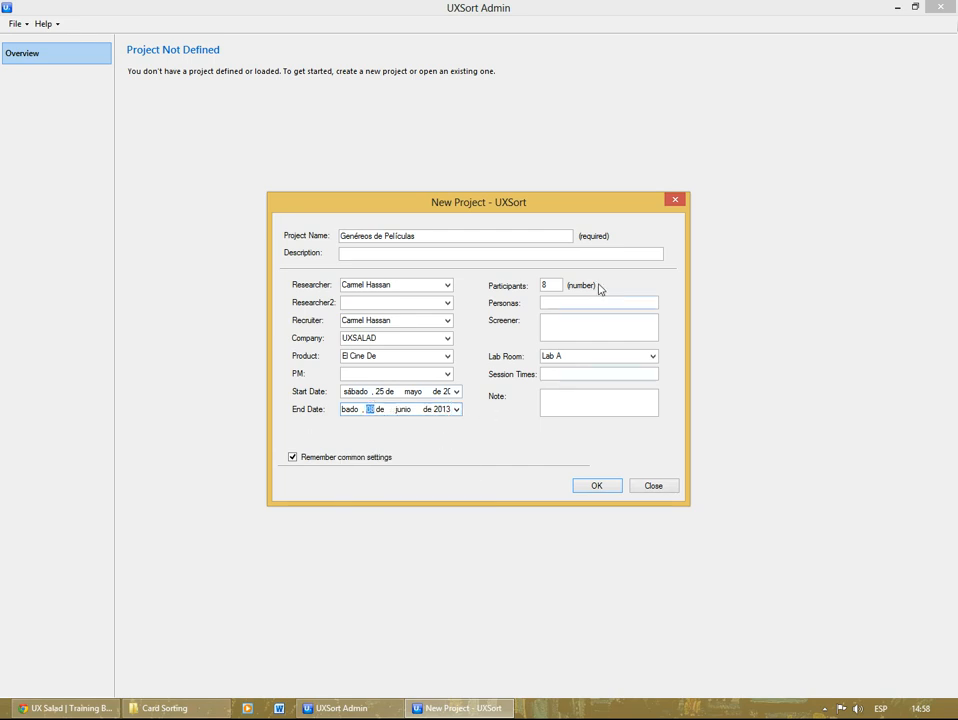
Step: Leave the participant, persona, screener and session fields as they are and create the project
drag(548, 286, 513, 294)
click(552, 301)
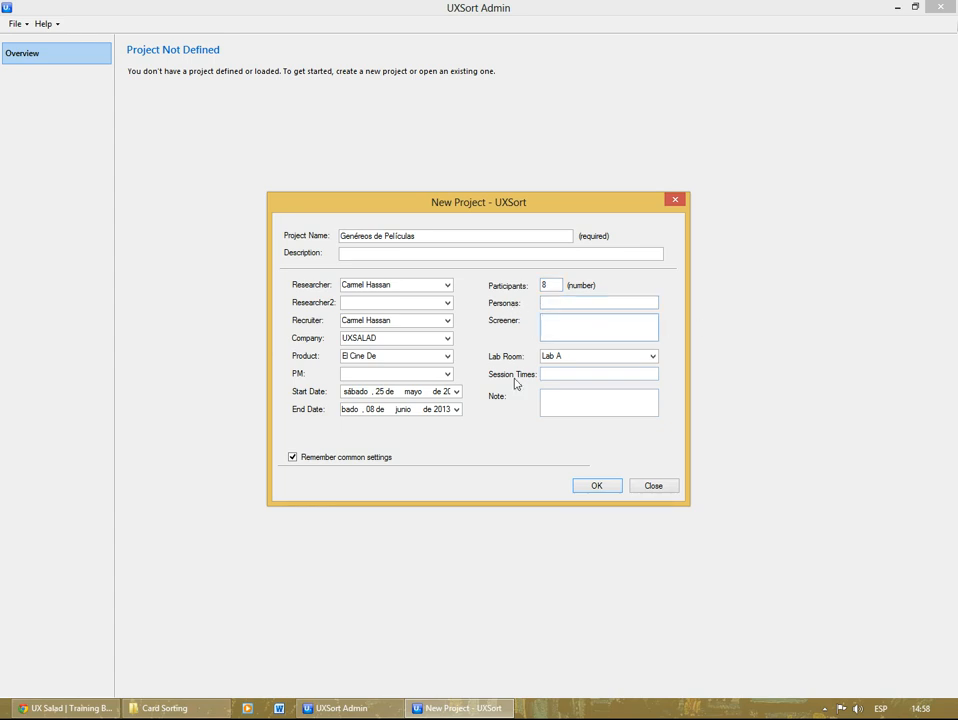
click(578, 376)
key(Tab)
click(594, 486)
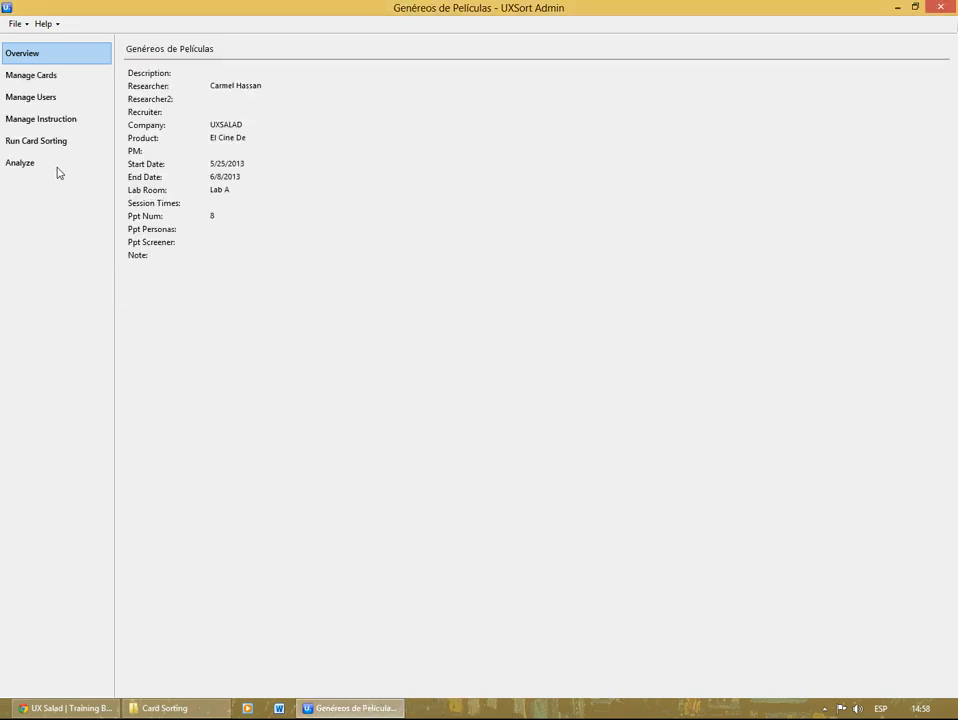
Step: Add a card titled "Drama" with the tag "Grupo 1" to the project's cards
click(42, 76)
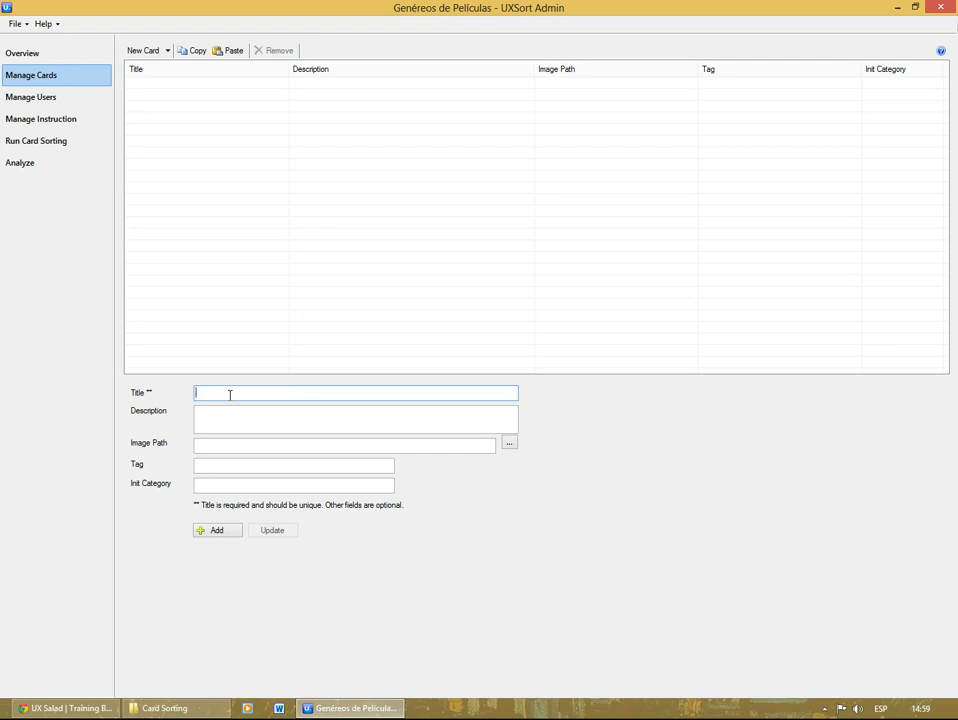
text(Drama)
click(235, 468)
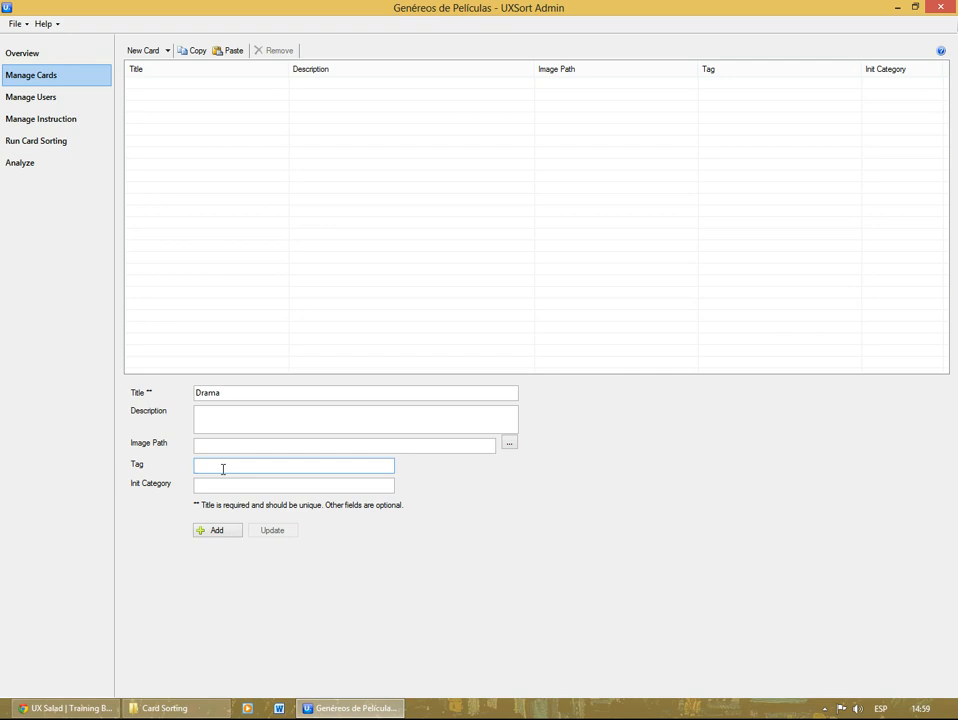
text(Grupo 1)
click(219, 530)
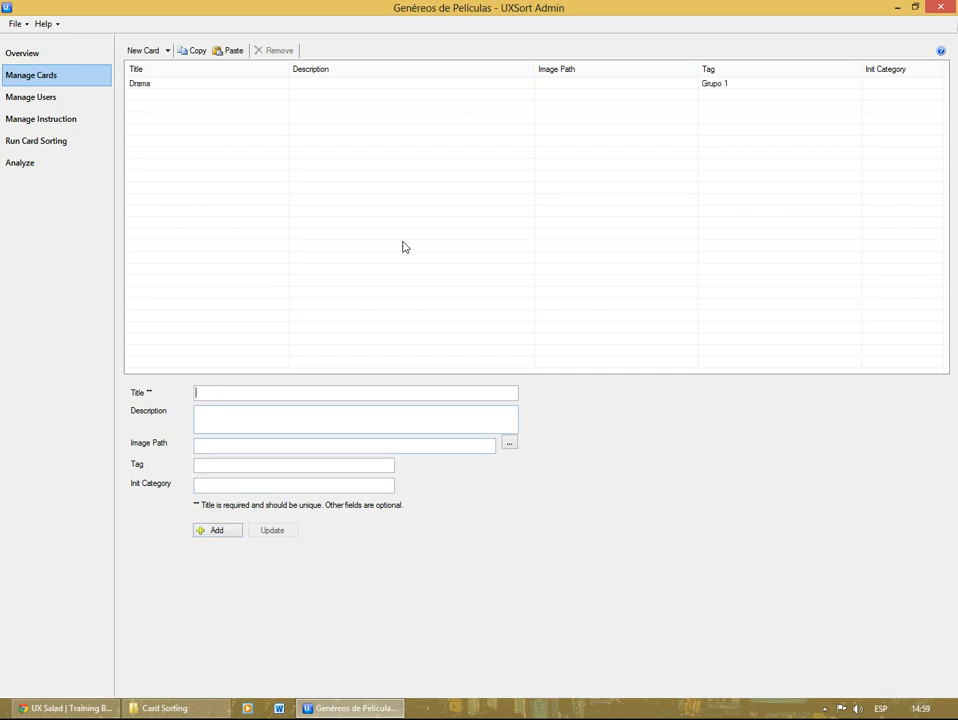
Step: Clear the tag of the "Drama" card and remove the card from the list
click(707, 88)
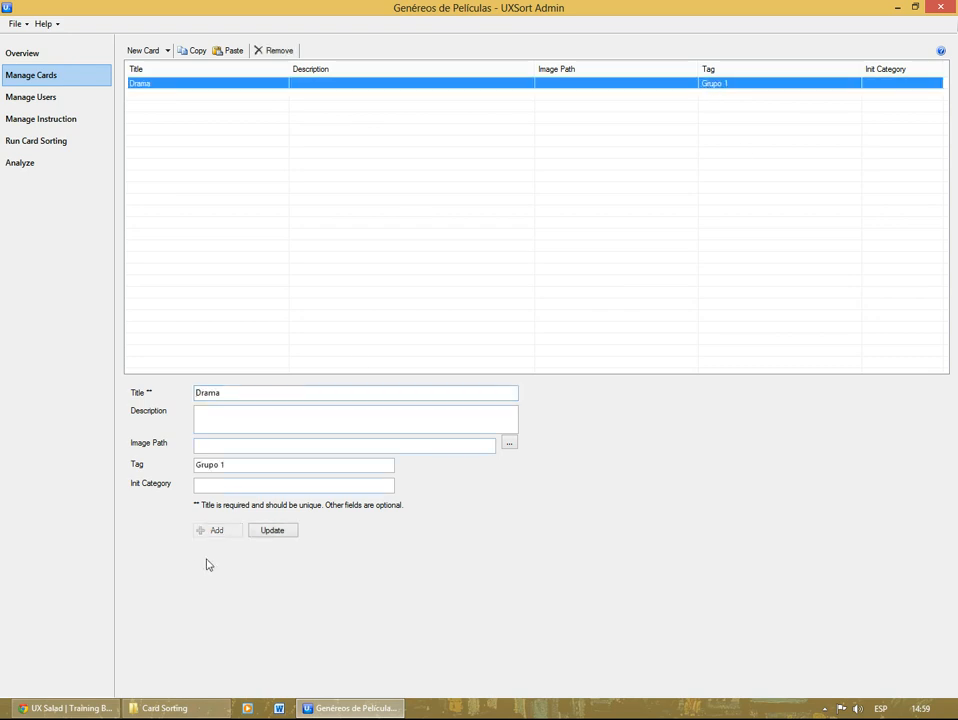
triple_click(235, 466)
key(BackSpace)
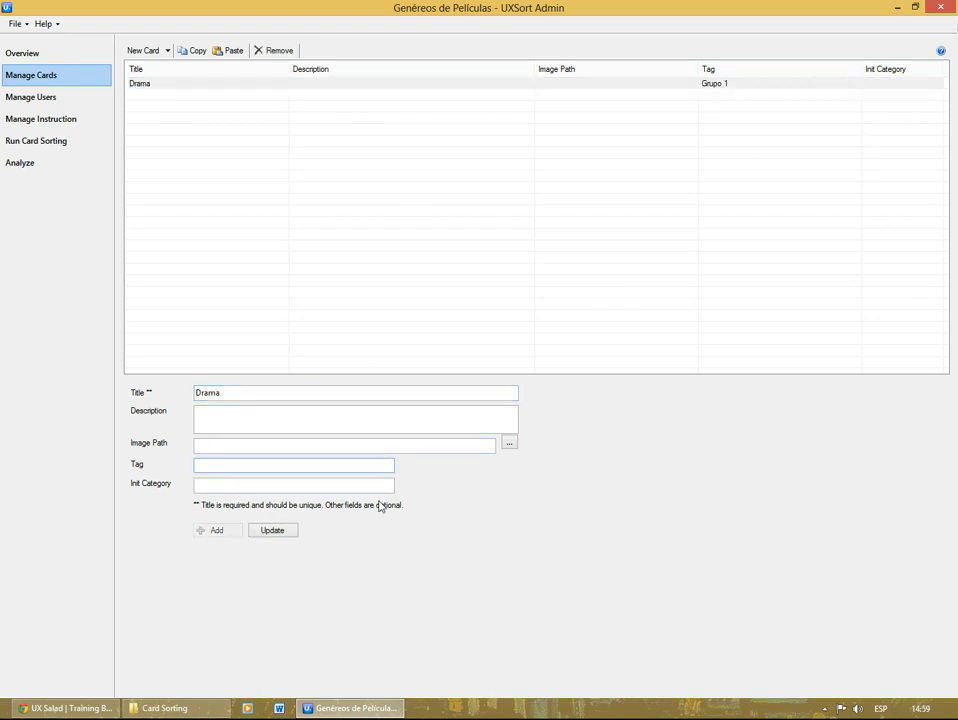
click(166, 85)
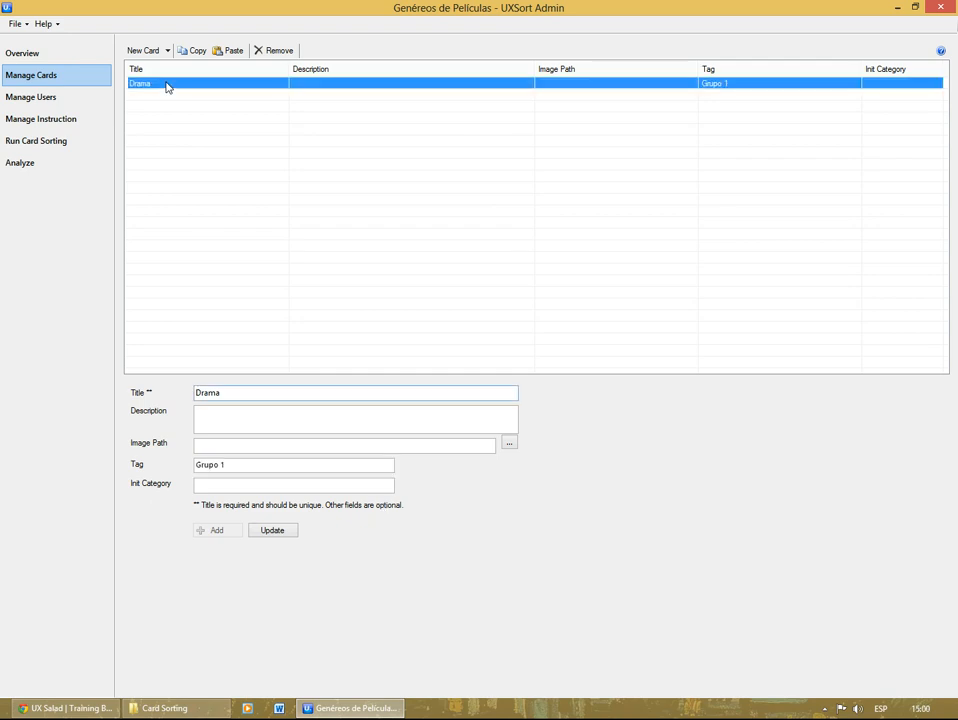
drag(252, 466, 180, 475)
key(BackSpace)
click(272, 530)
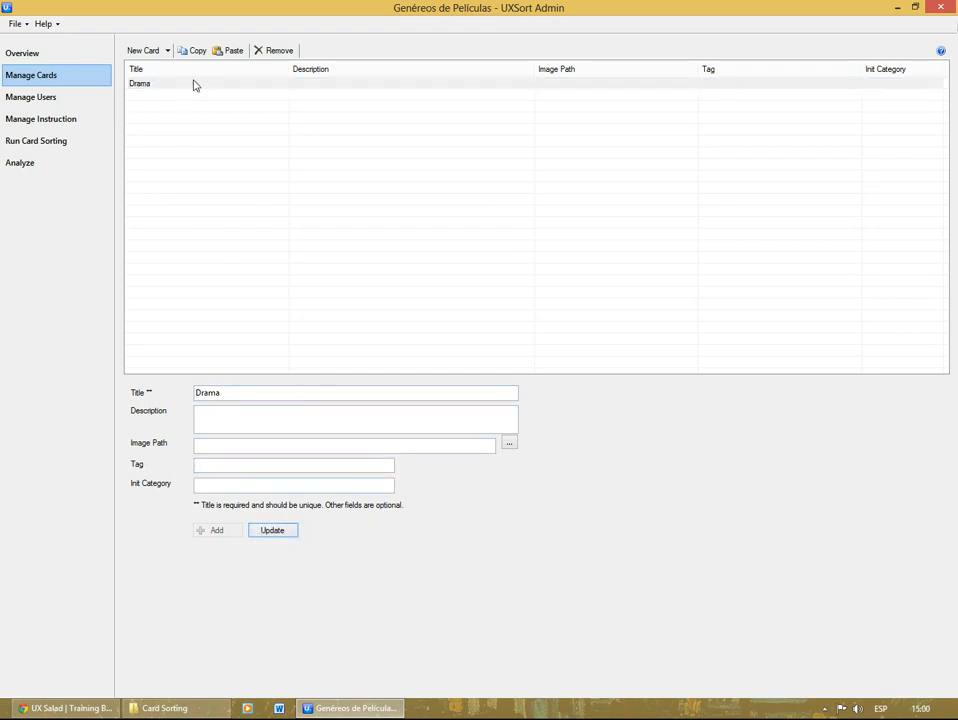
click(278, 82)
click(280, 51)
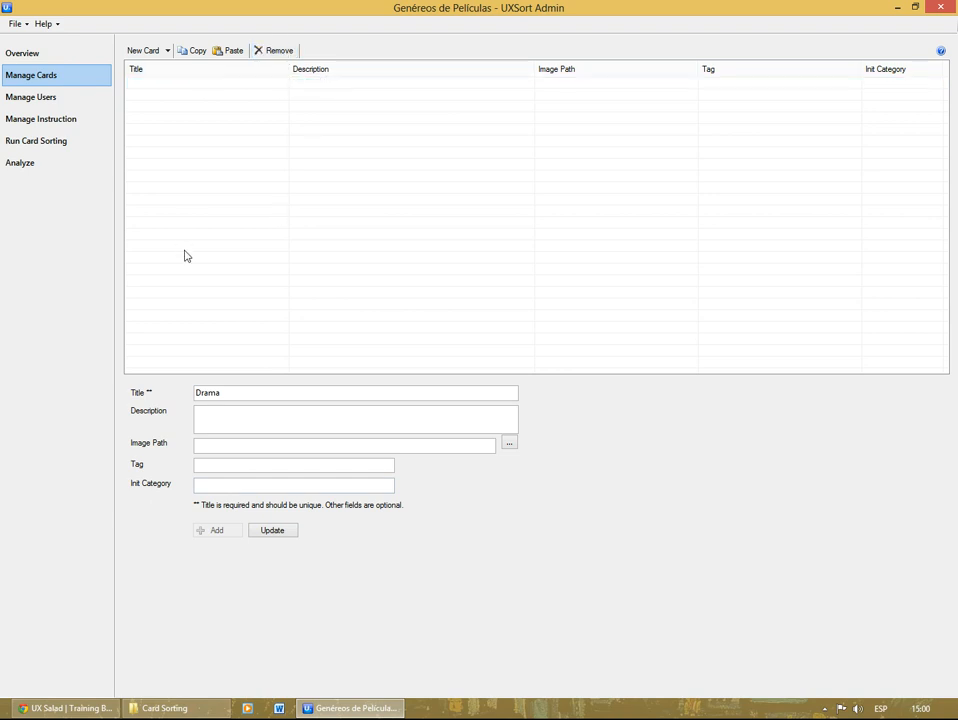
Step: Import all cards from the "Géneros" project into the card list, leaving both import options for removing values off
click(167, 51)
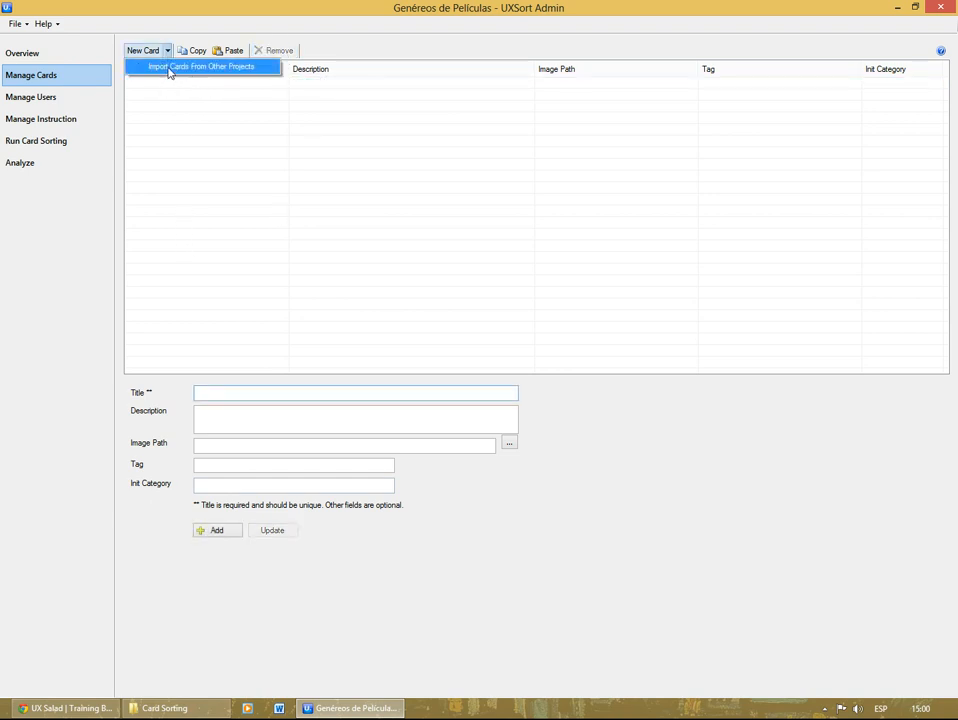
click(164, 67)
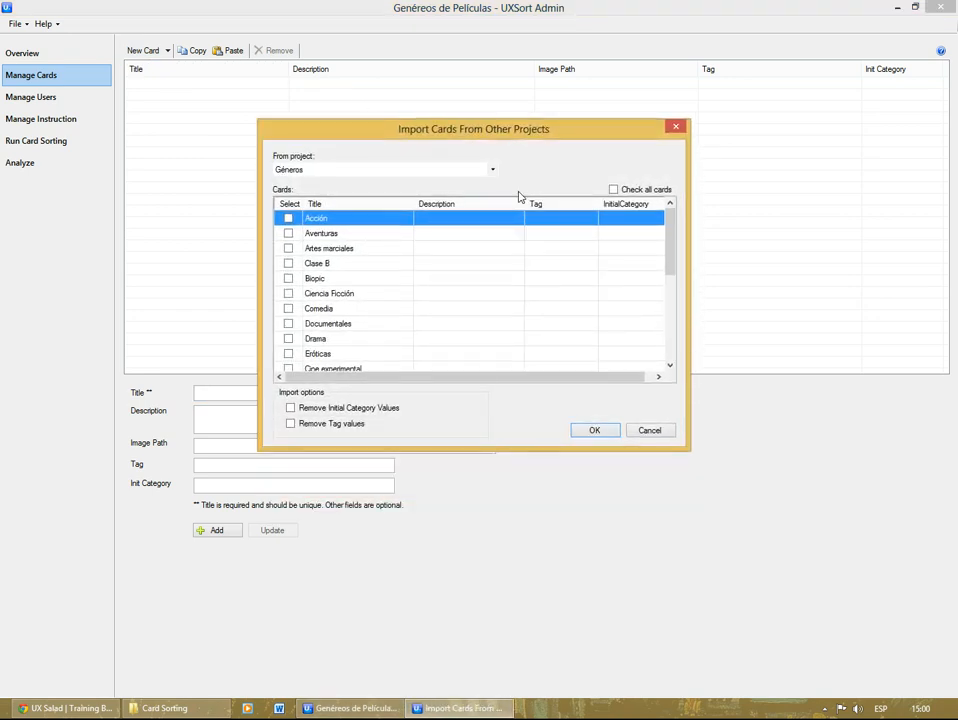
mouse_move(673, 231)
mouse_down()
mouse_move(669, 323)
mouse_move(659, 250)
mouse_move(666, 222)
mouse_up()
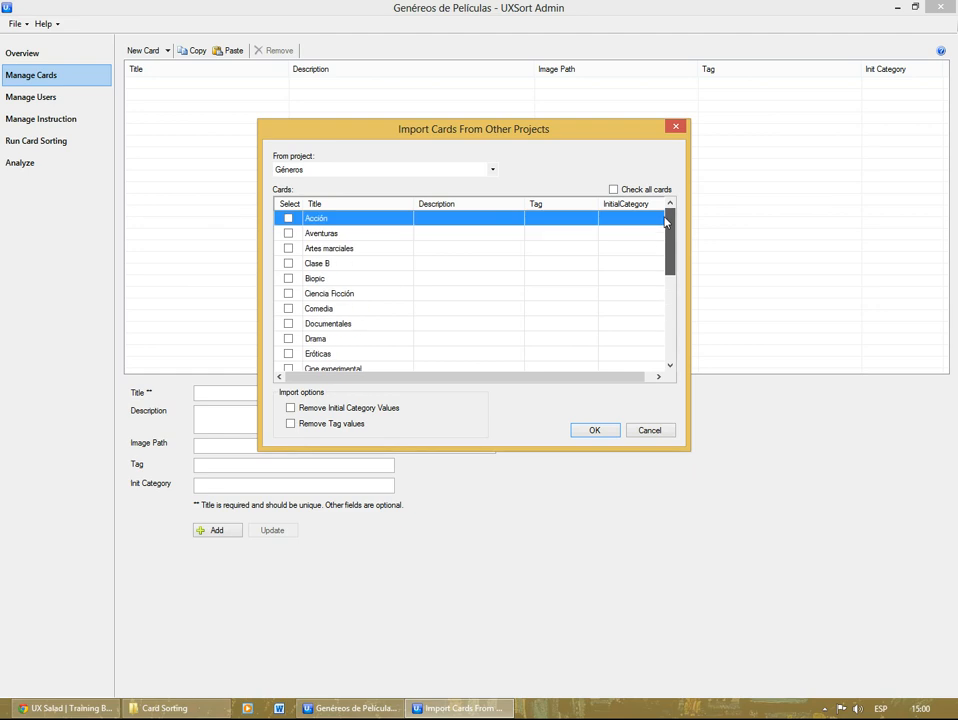
click(288, 218)
click(288, 233)
click(288, 248)
click(288, 263)
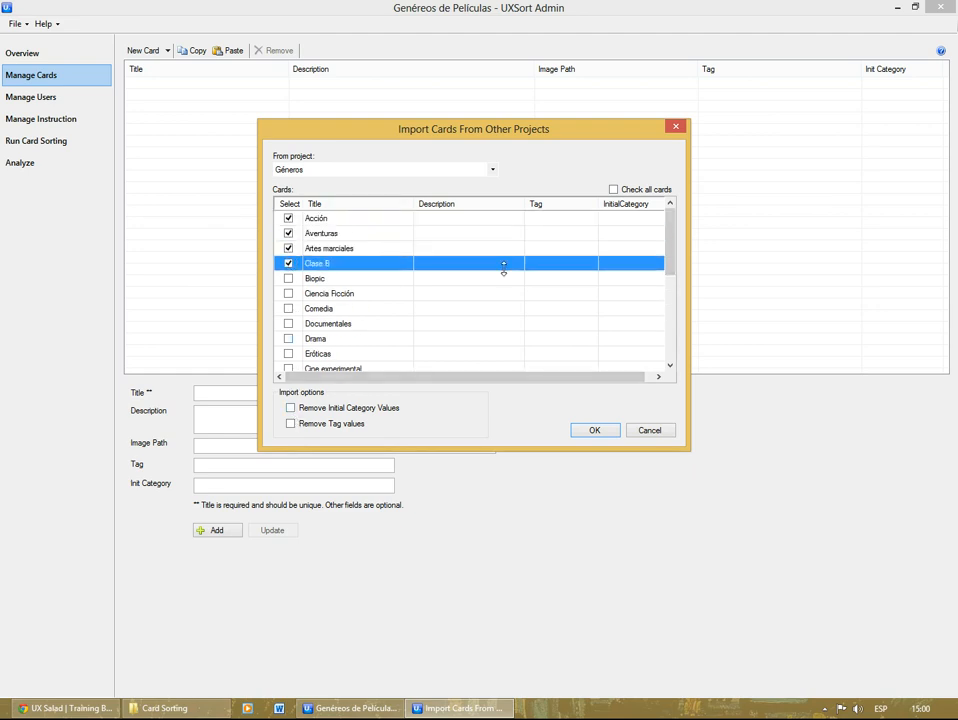
click(613, 189)
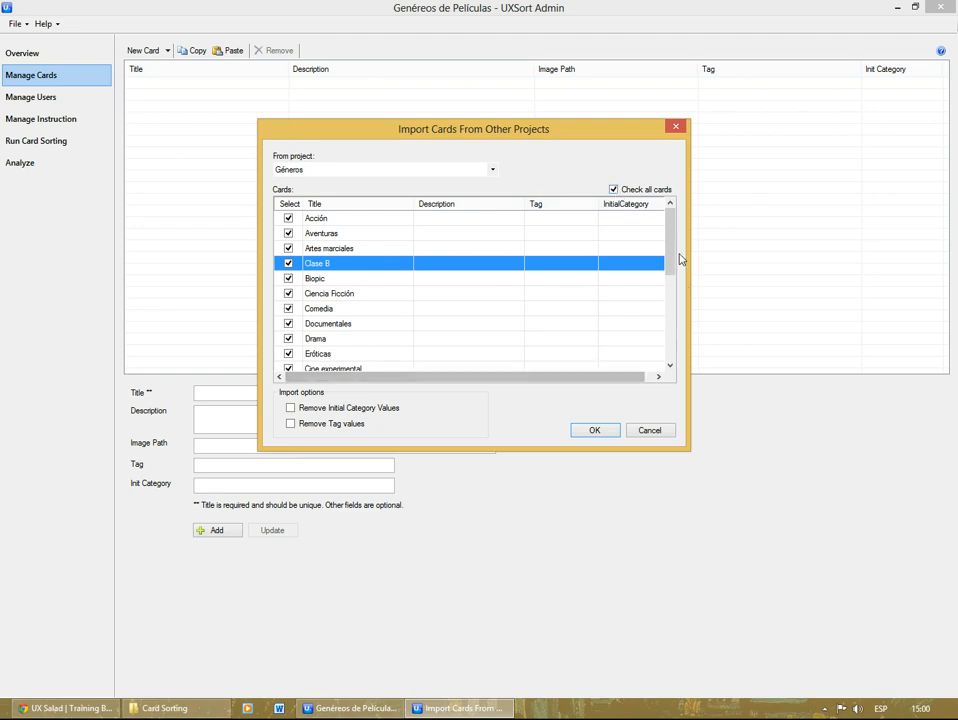
drag(676, 254, 646, 419)
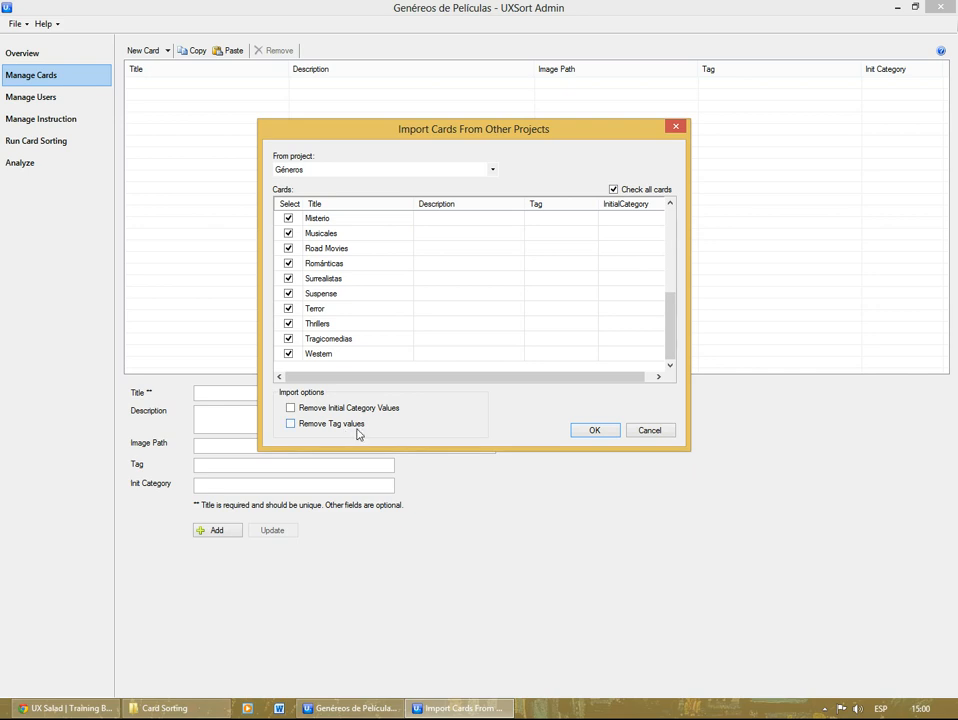
click(600, 436)
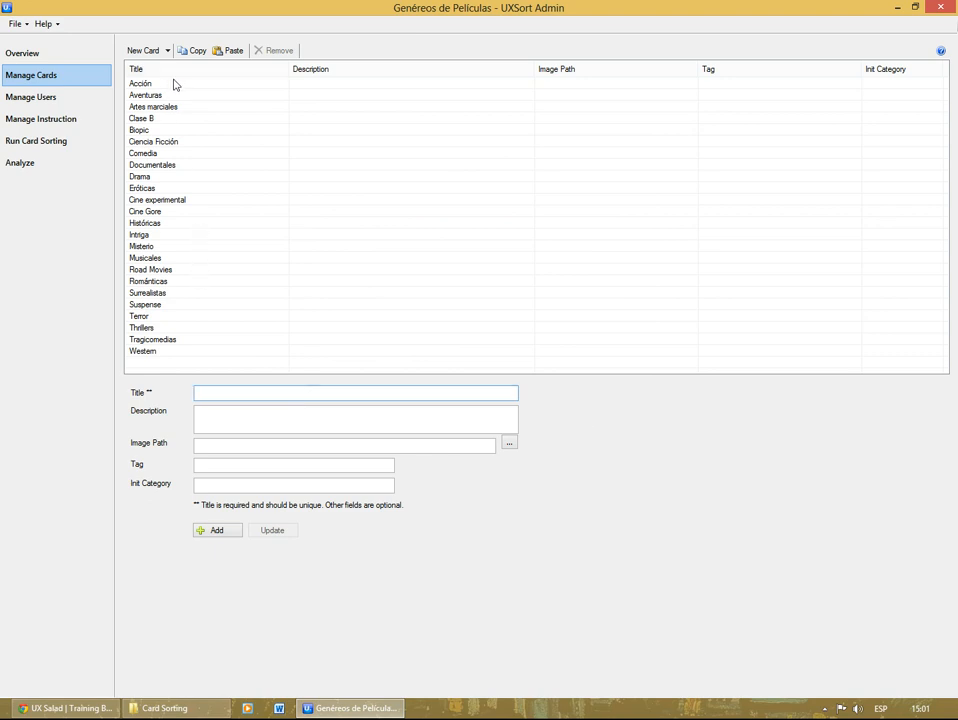
Step: Review the details of the imported cards Acción, Ciencia Ficción, Históricas and Tragicomedias, including their optional fields
click(363, 88)
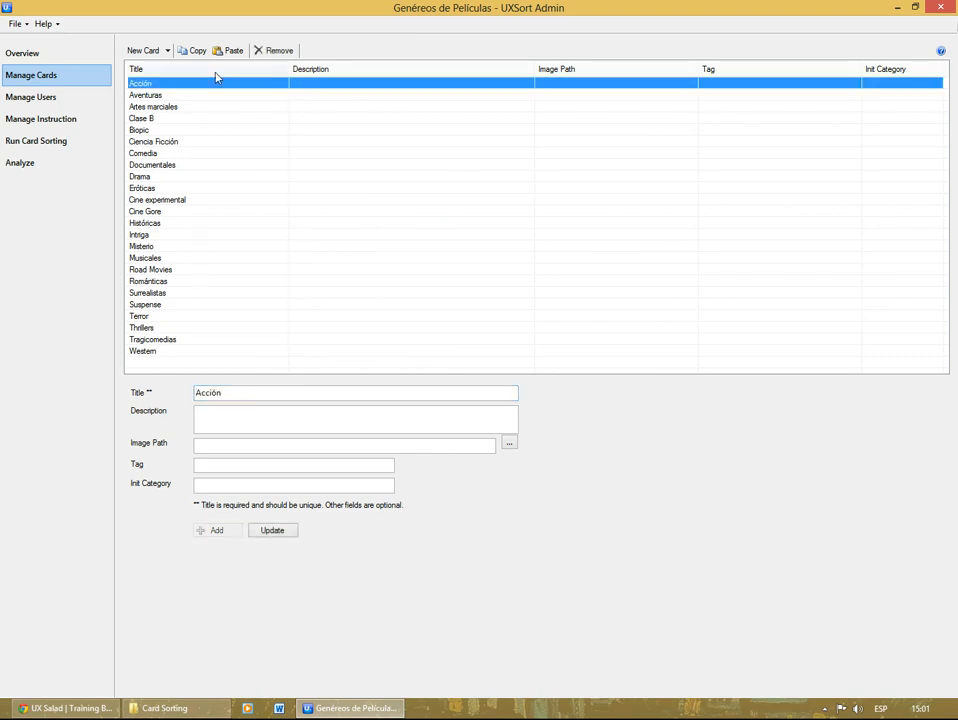
click(212, 419)
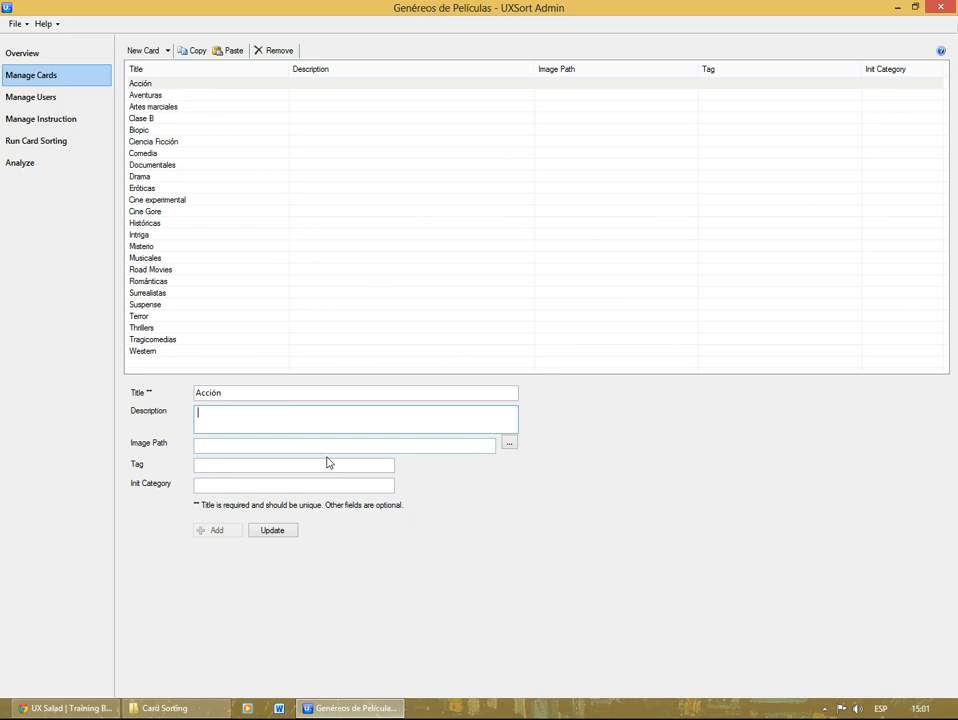
click(250, 443)
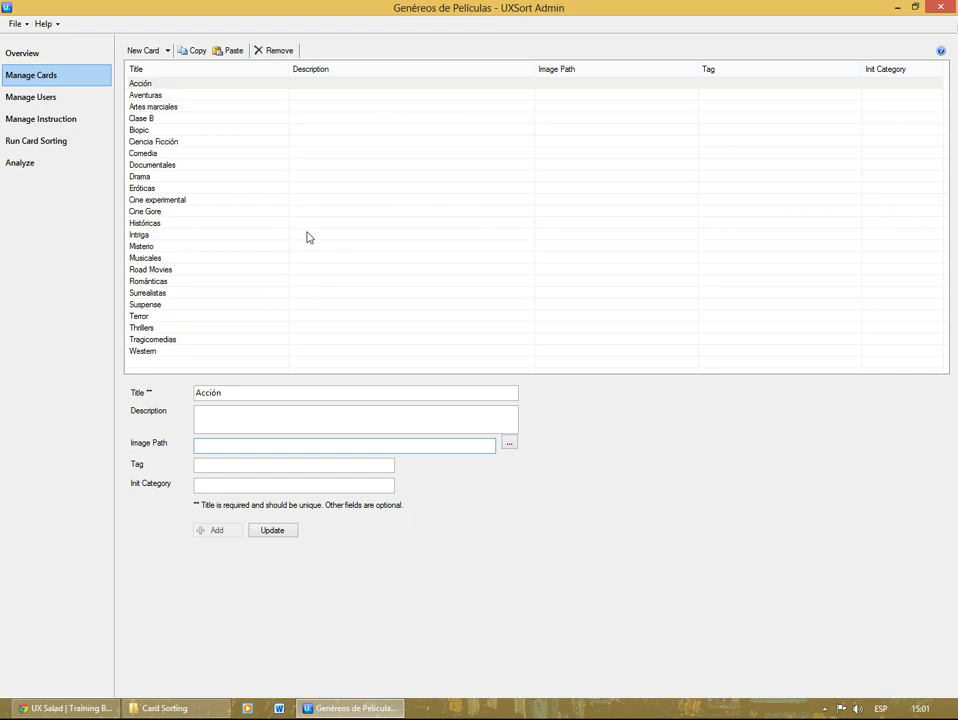
click(184, 96)
click(190, 141)
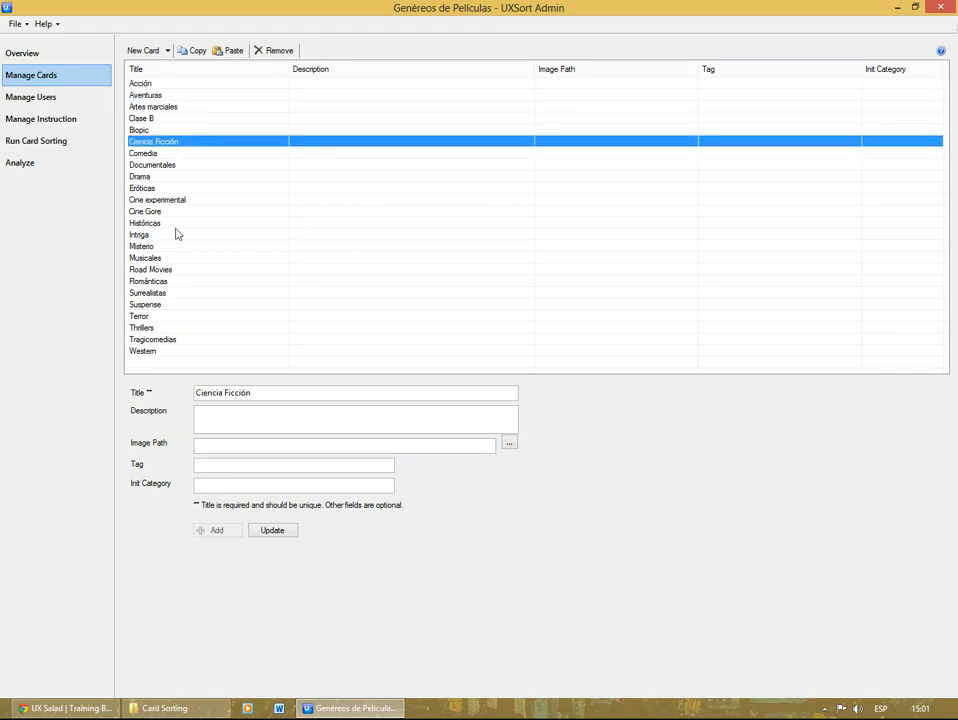
click(168, 223)
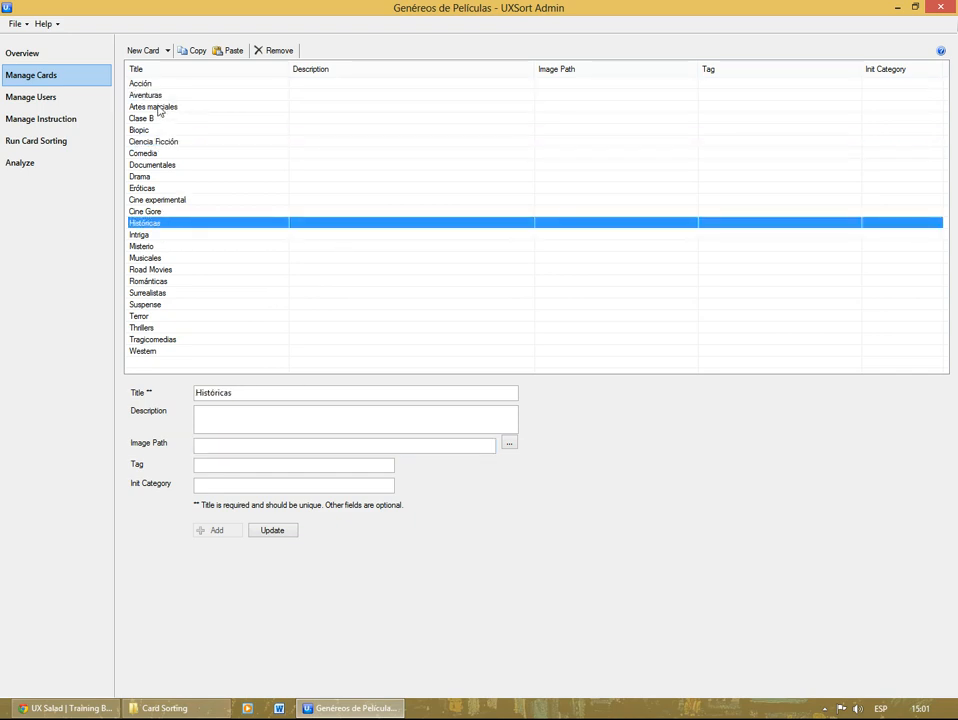
click(170, 341)
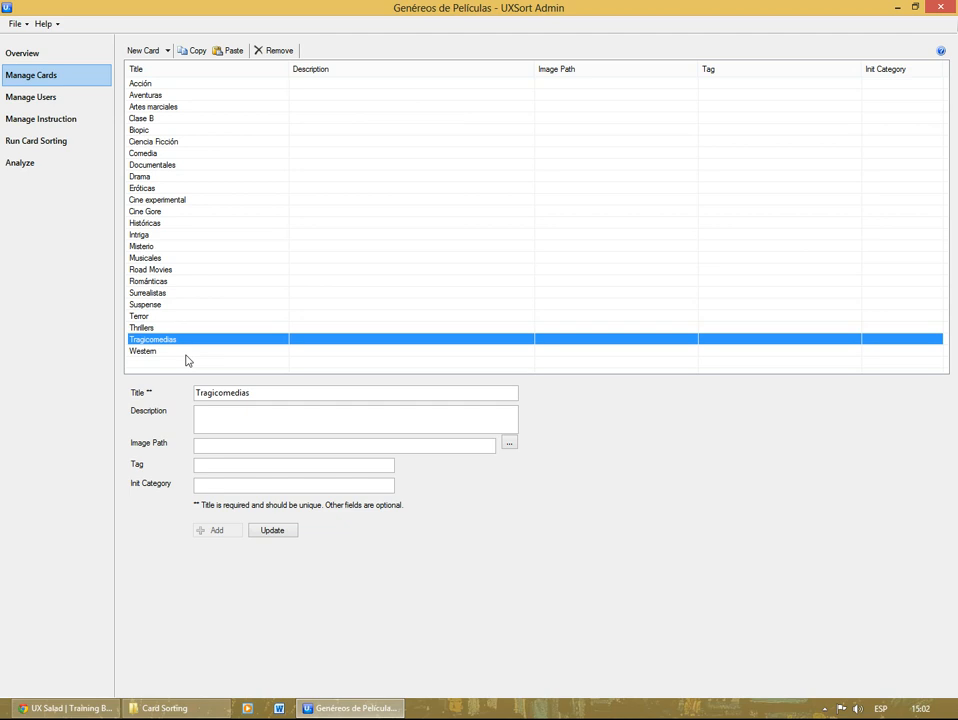
Step: Add four participants named "user 1", "user 2", "user 3" and "user 4" to the project's users, leaving the optional fields blank
click(66, 98)
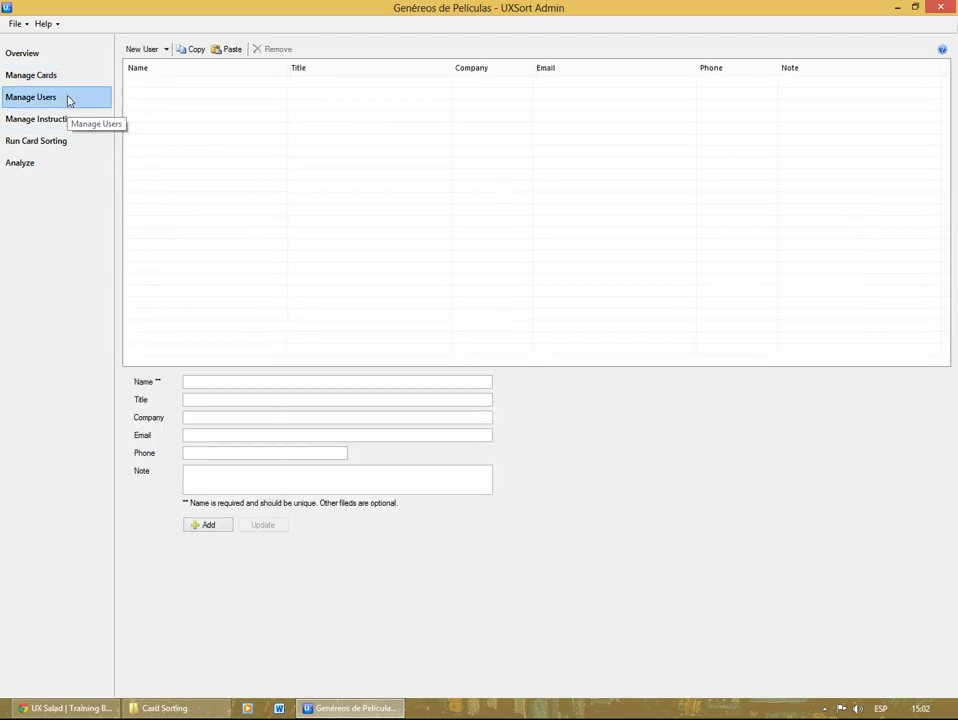
click(201, 379)
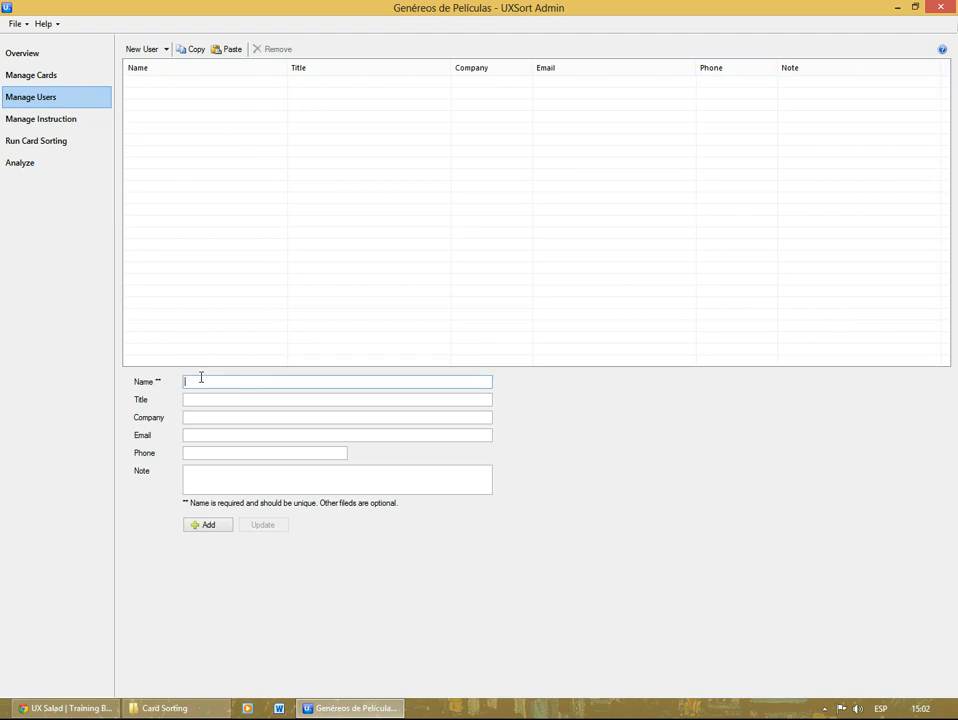
text(user 1)
key(Return)
key(Return)
text(user 3)
key(Return)
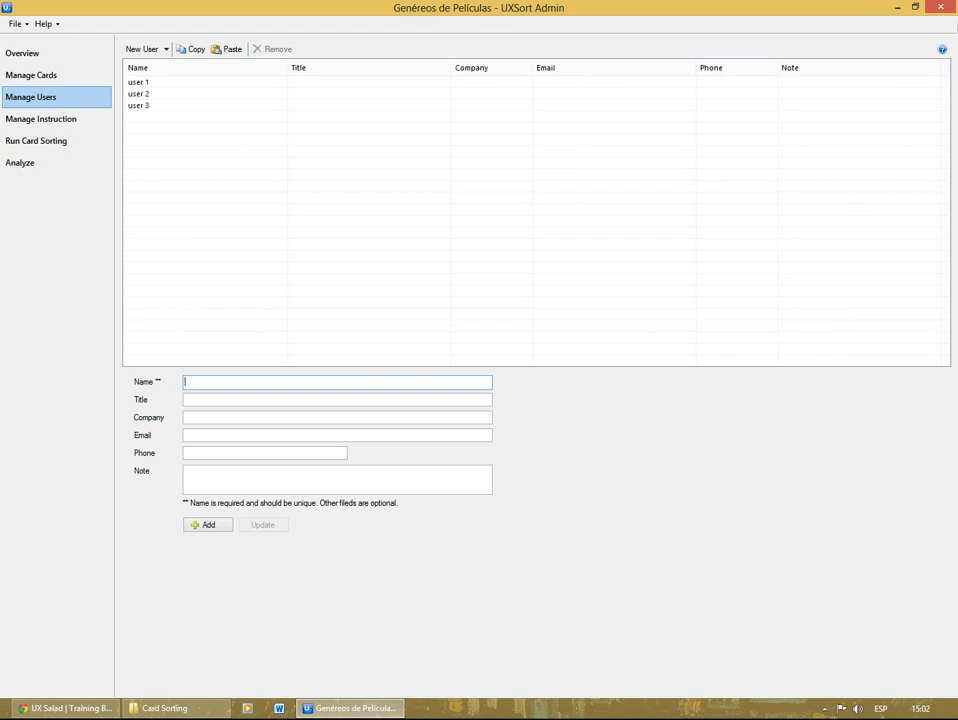
key(Return)
click(187, 399)
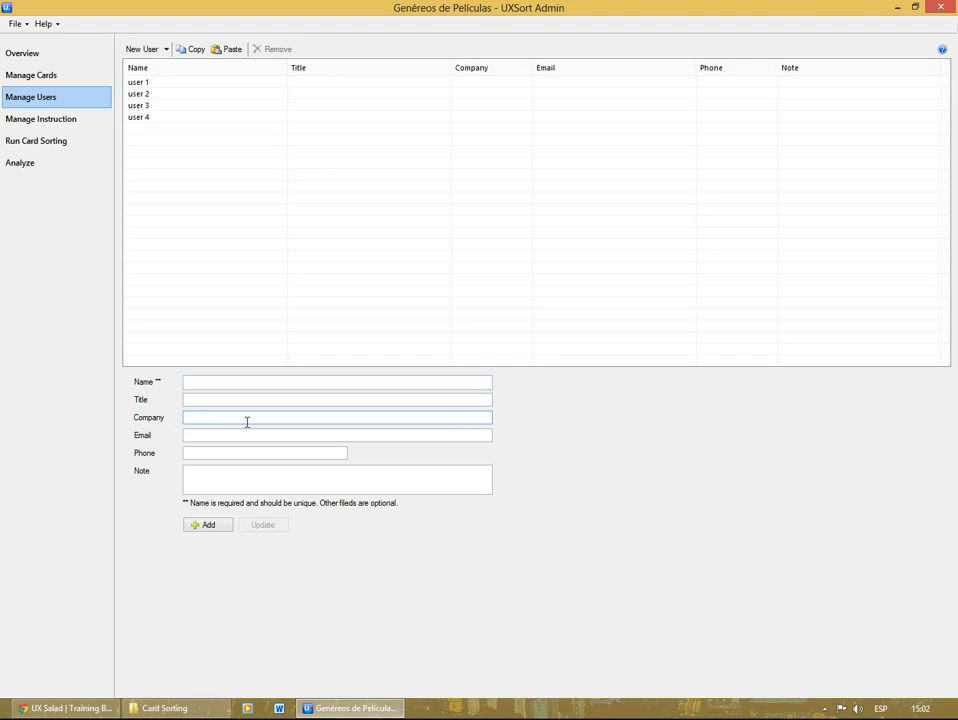
click(200, 433)
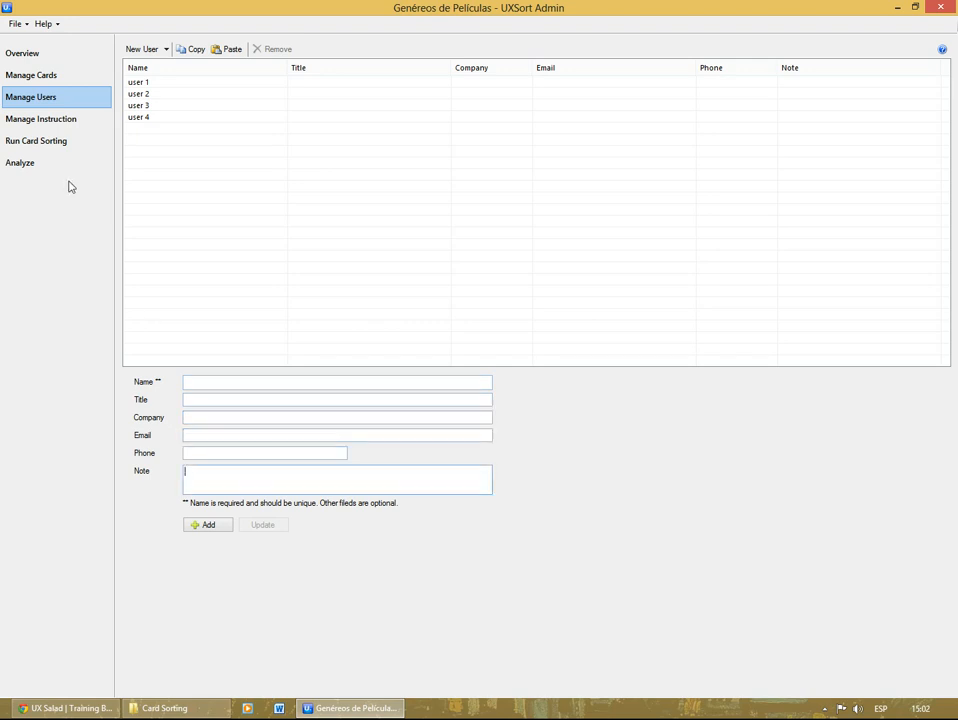
Step: Preview the UXSort Default Online Instruction in the project's instruction list
click(43, 124)
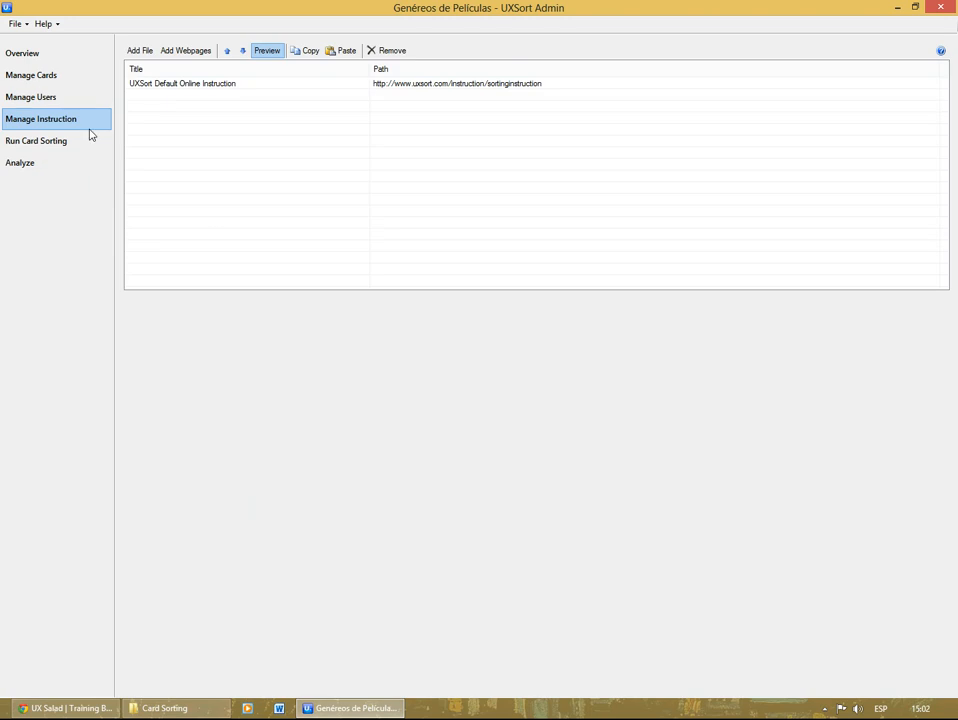
click(256, 91)
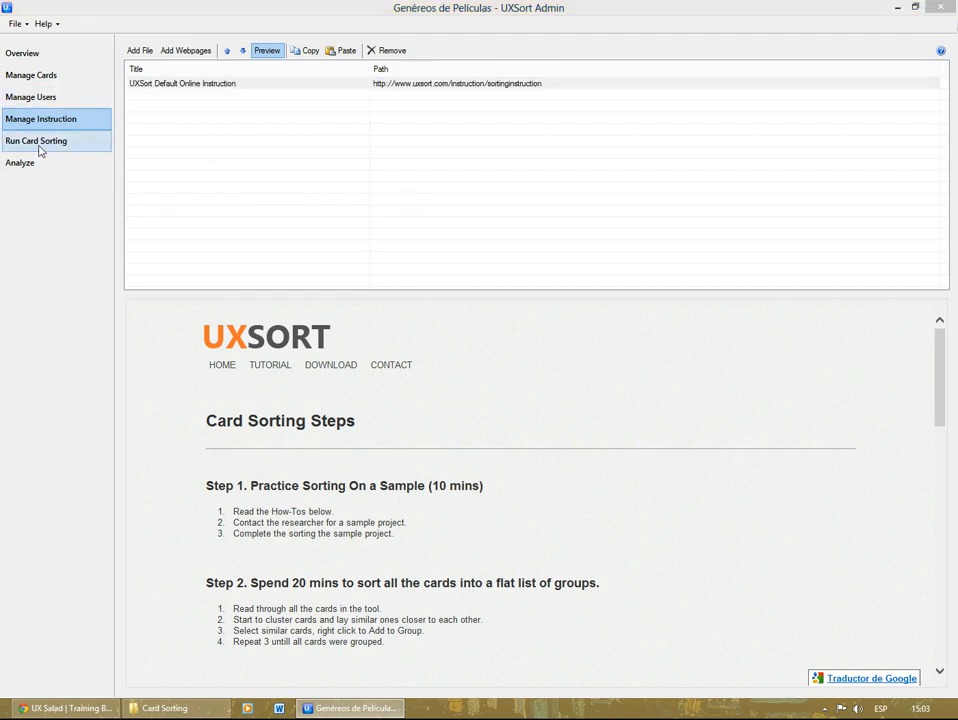
Step: Check each participant's sorting status, narrow the Company column, and start the card sorting test for user 1
click(42, 147)
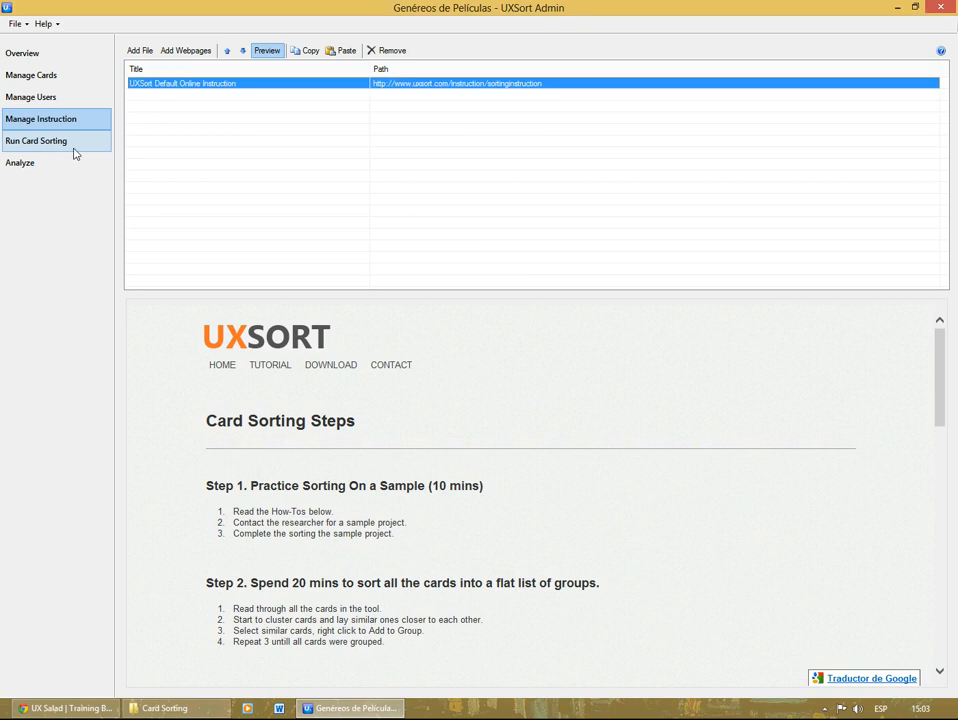
click(50, 141)
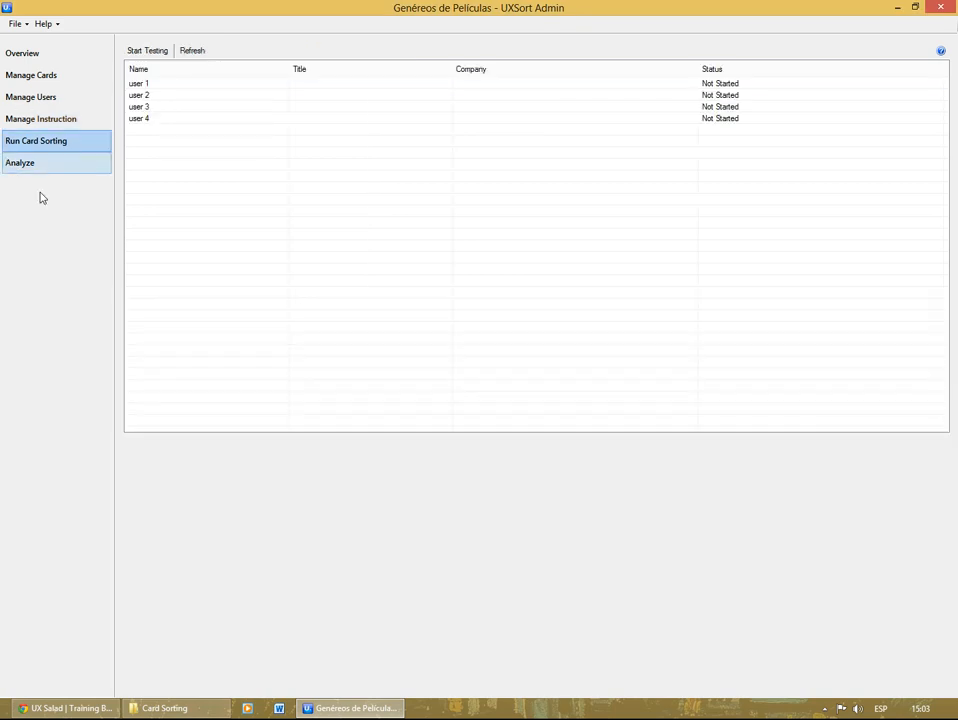
click(158, 85)
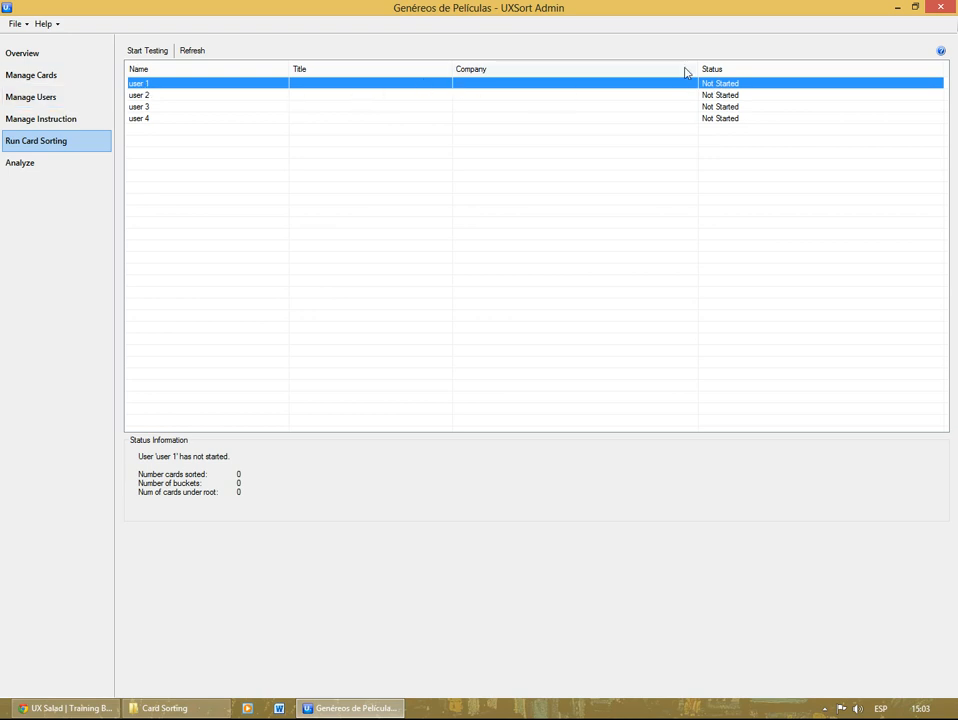
drag(697, 66, 577, 66)
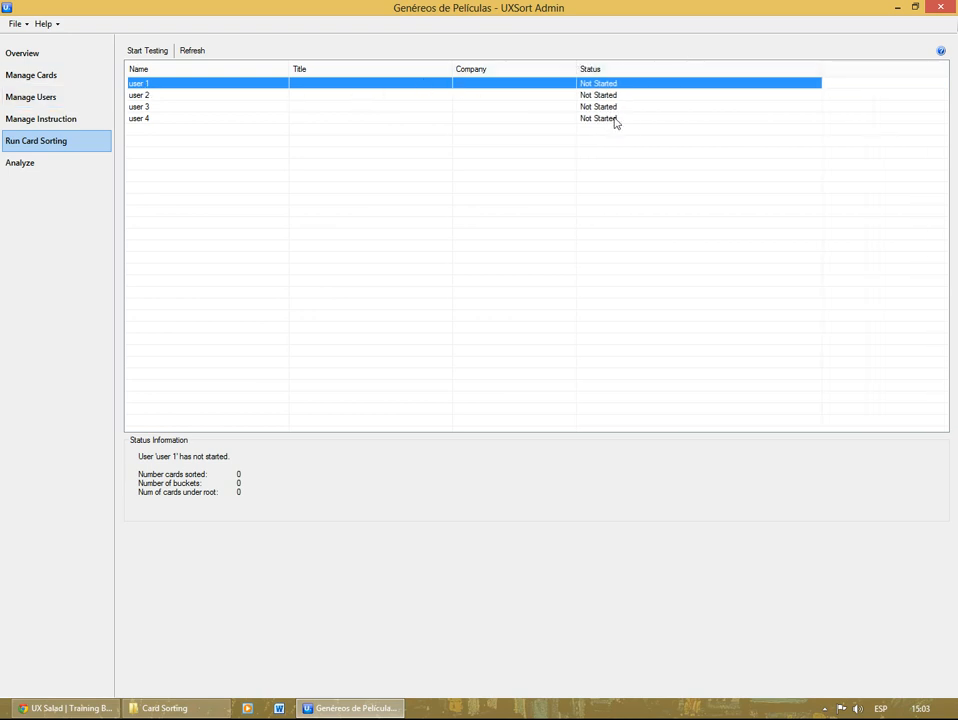
click(611, 94)
click(614, 119)
click(615, 108)
click(532, 85)
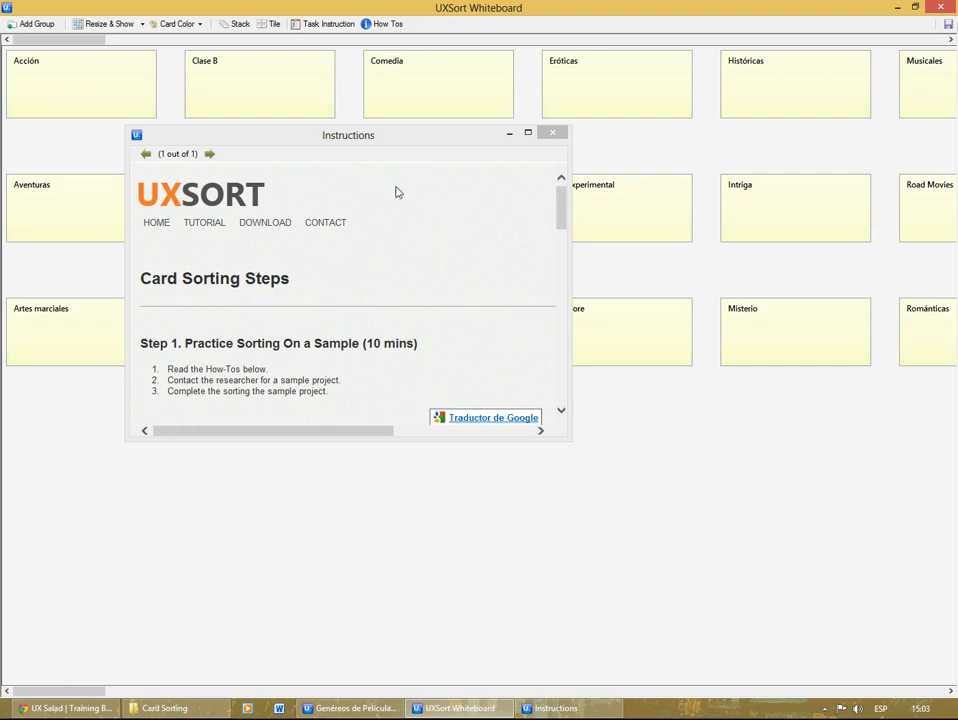
Step: Enlarge the Instructions window to read the card sorting steps, close it, and reopen and close the task instruction once more
drag(562, 439, 758, 586)
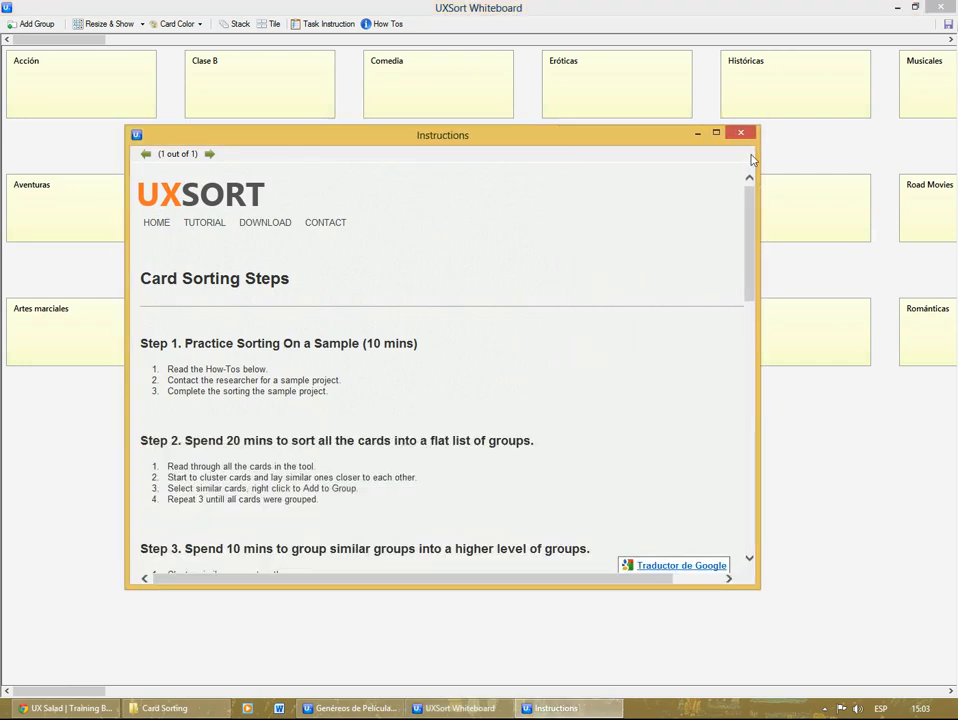
drag(751, 293, 742, 165)
click(740, 135)
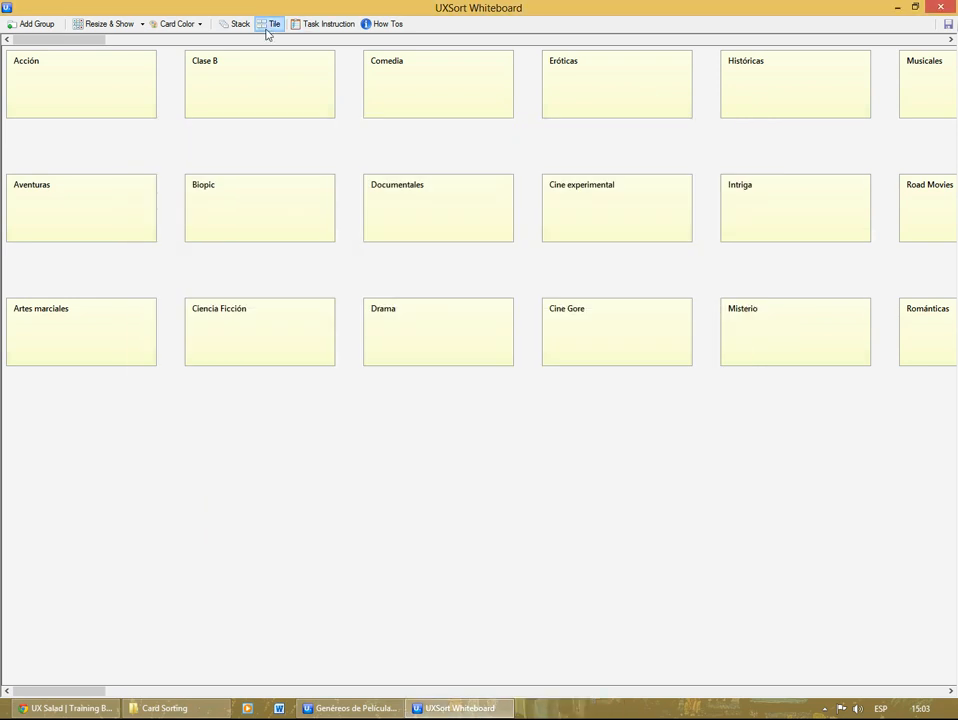
click(341, 29)
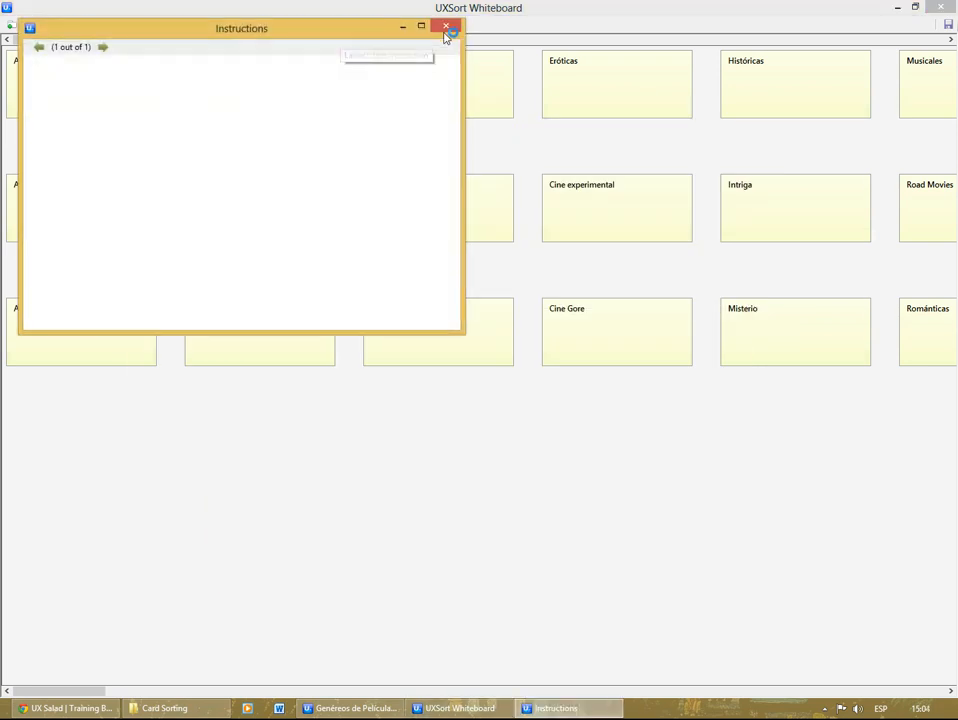
click(446, 31)
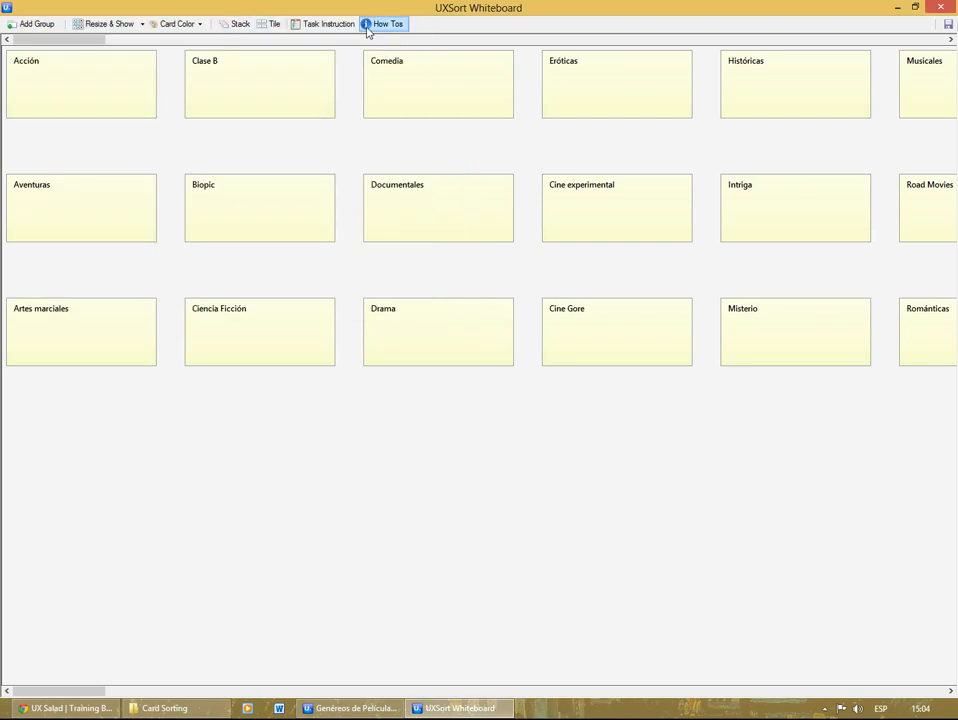
Step: Arrange the whiteboard's cards as a stack and tile them into a compact grid
click(240, 28)
click(241, 29)
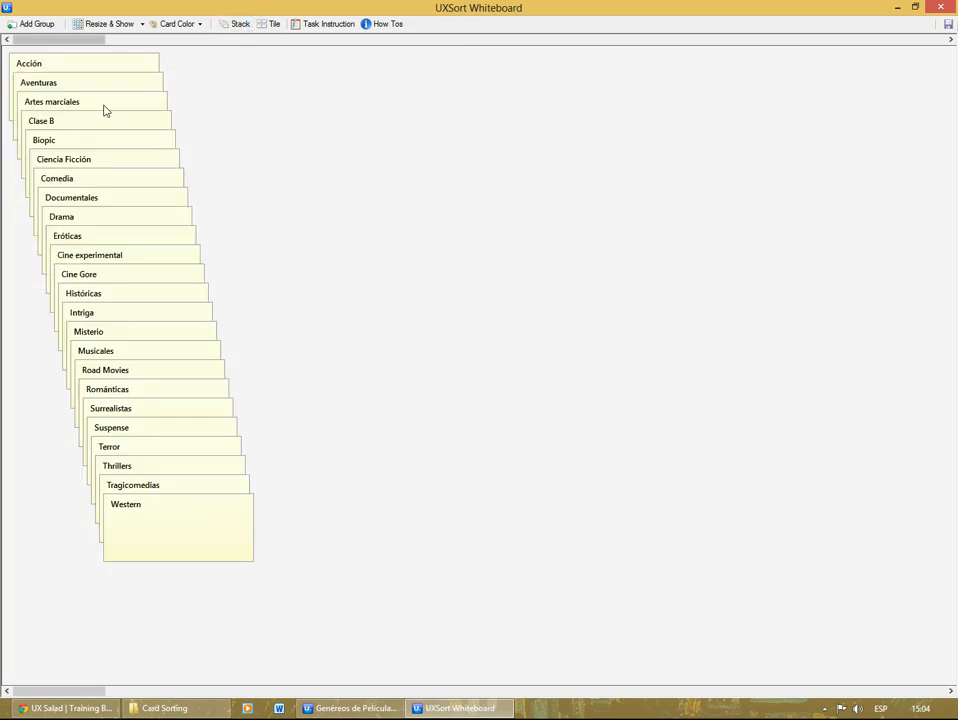
click(280, 30)
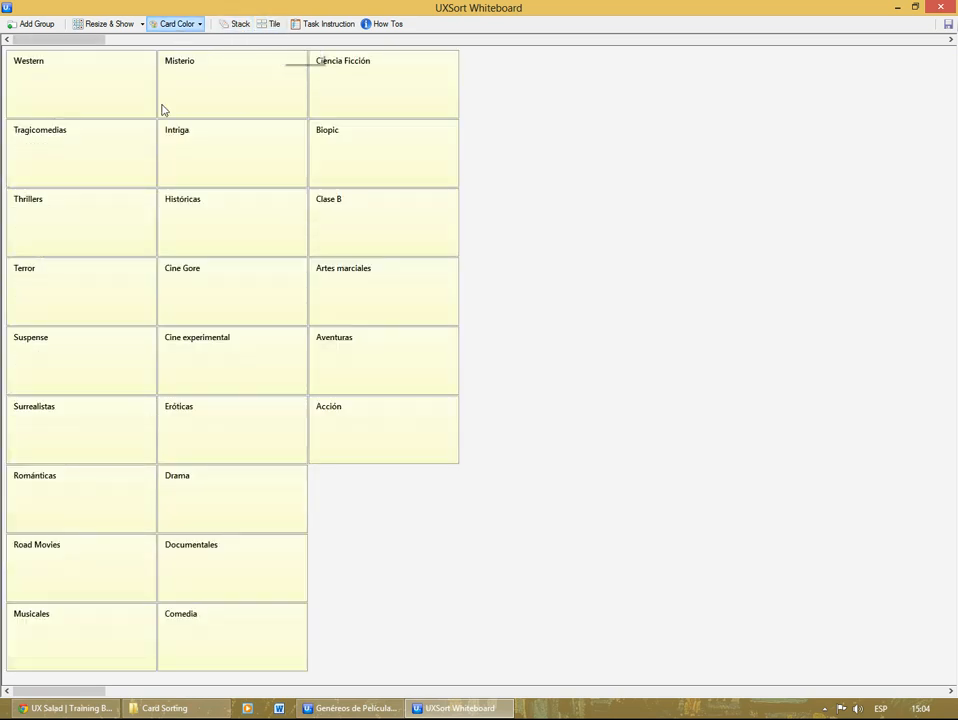
Step: Move the Western card aside, view the available card colors, and return the card to its place in the grid
click(24, 72)
drag(24, 72, 86, 135)
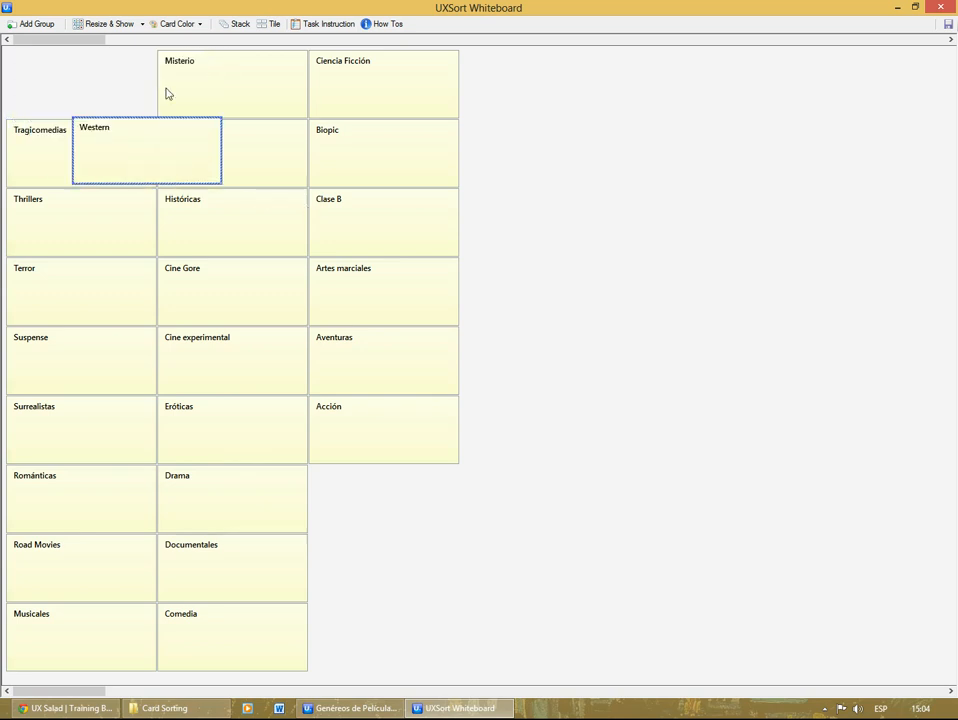
click(180, 24)
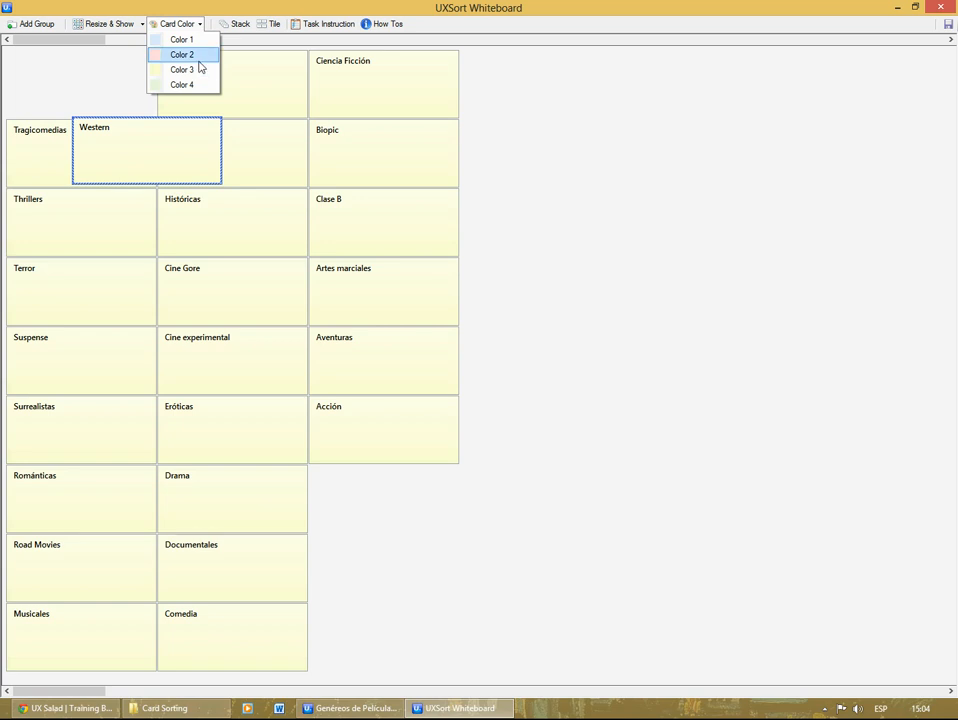
click(199, 160)
drag(199, 160, 133, 101)
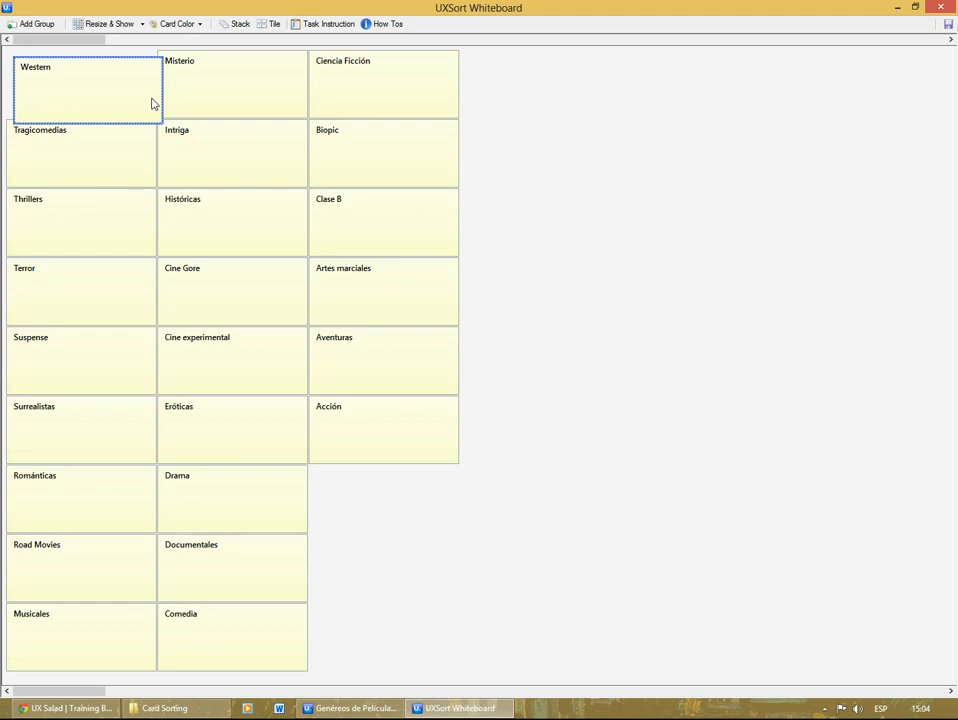
Step: Add a group titled Group 1 and place it in the empty whiteboard area beside the upper cards
click(53, 30)
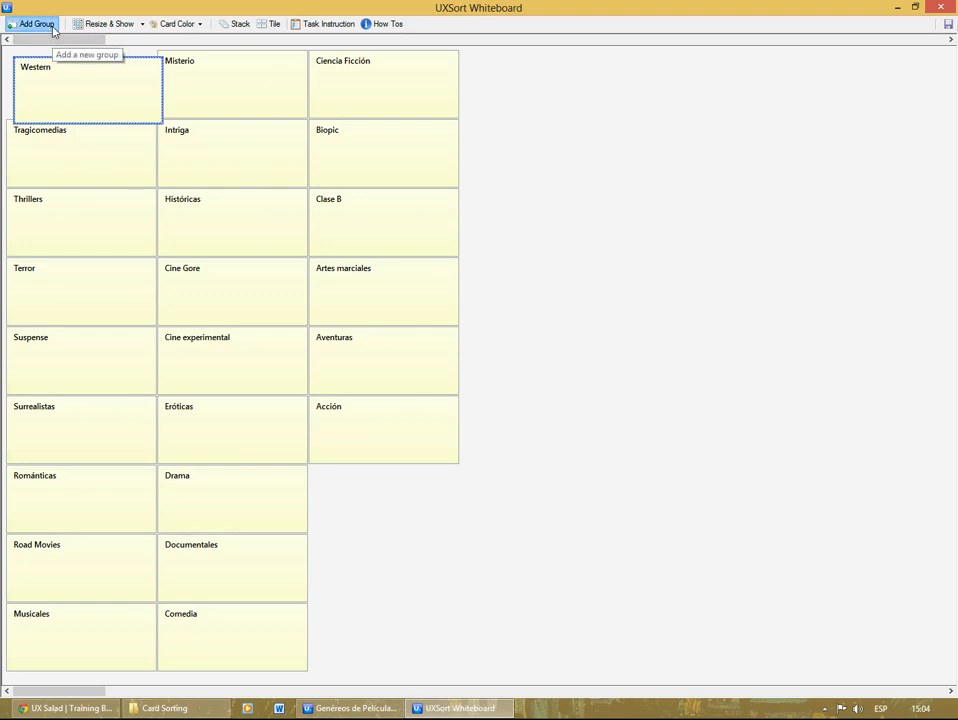
click(102, 69)
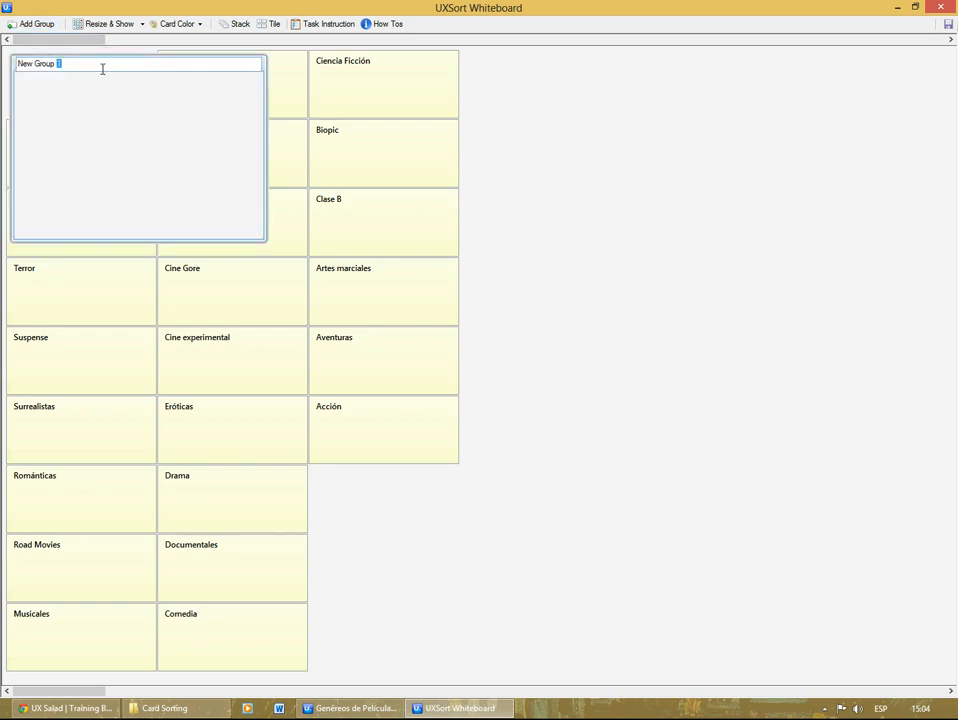
drag(102, 69, 12, 67)
drag(14, 60, 520, 96)
click(588, 103)
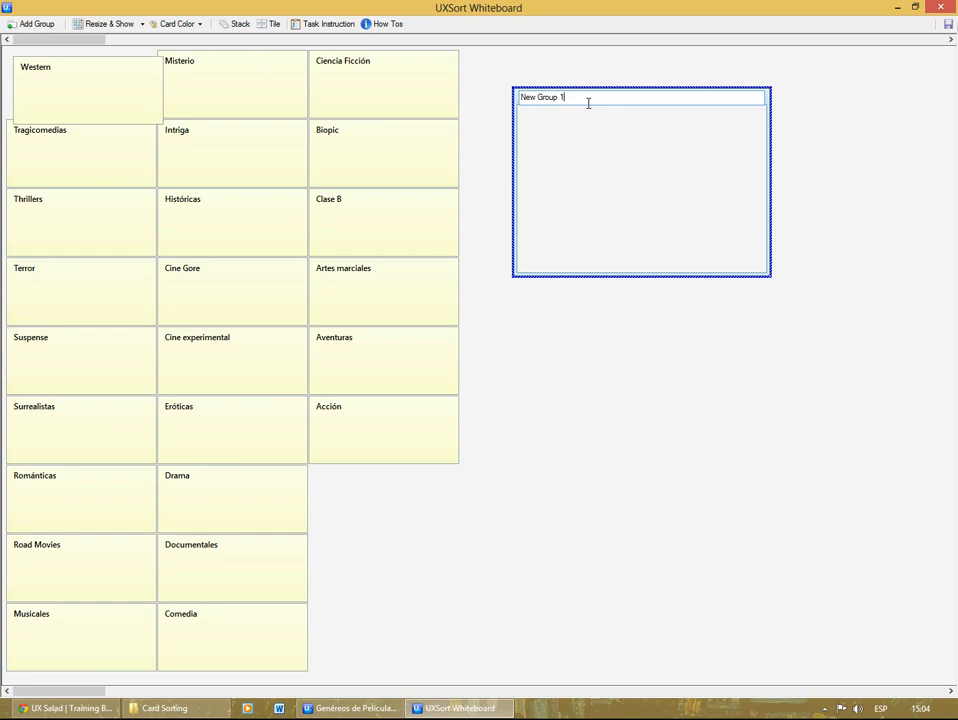
drag(581, 102, 495, 95)
key(BackSpace)
click(491, 174)
drag(585, 117, 498, 92)
Step: Add three more groups and move New Group 4 into the area below Group 1
click(48, 30)
click(48, 30)
click(48, 30)
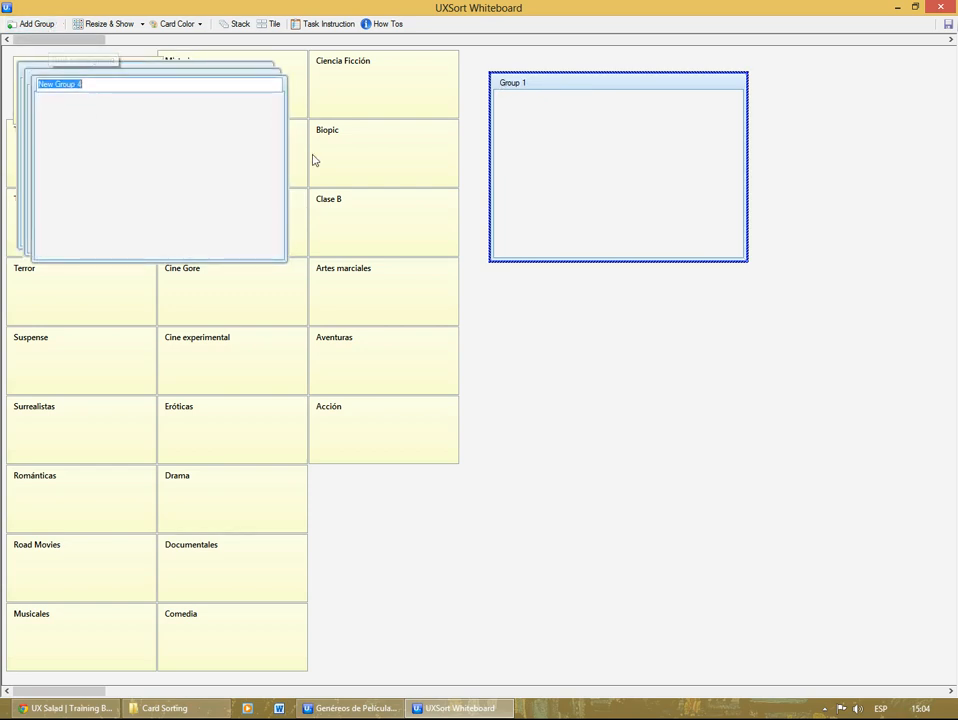
click(573, 336)
drag(210, 92, 581, 295)
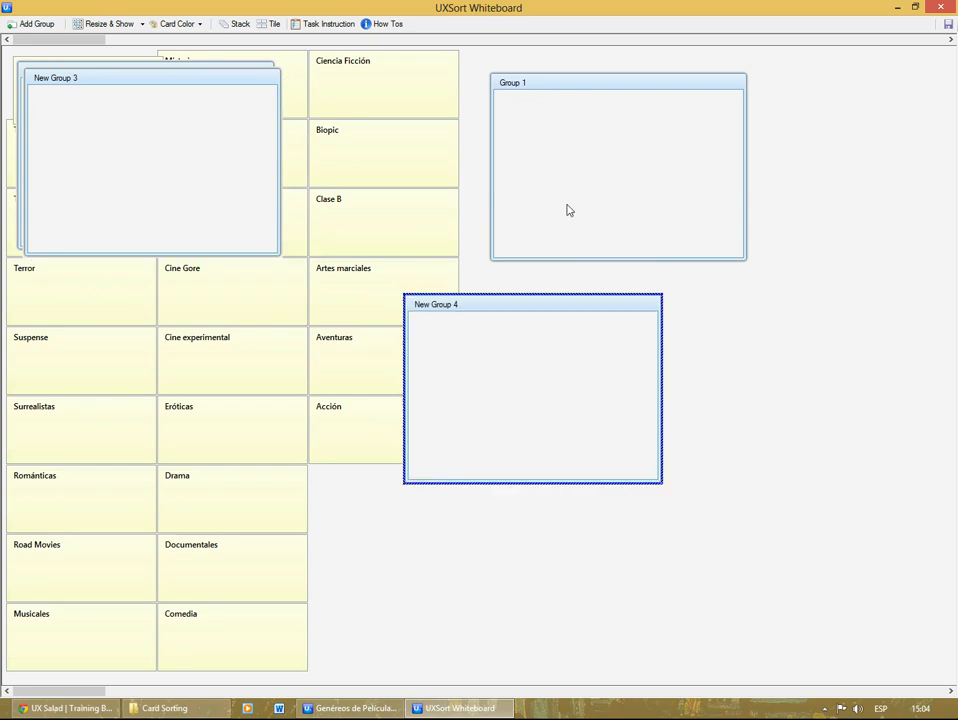
Step: Sort the Clase B and Biopic cards into Group 1
click(372, 160)
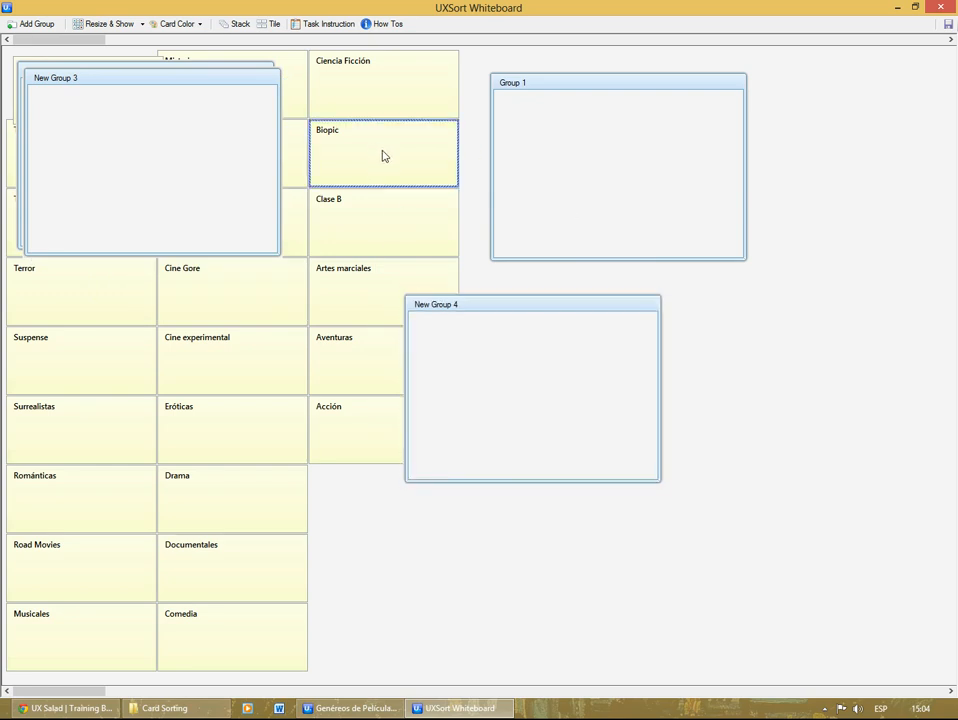
click(237, 348)
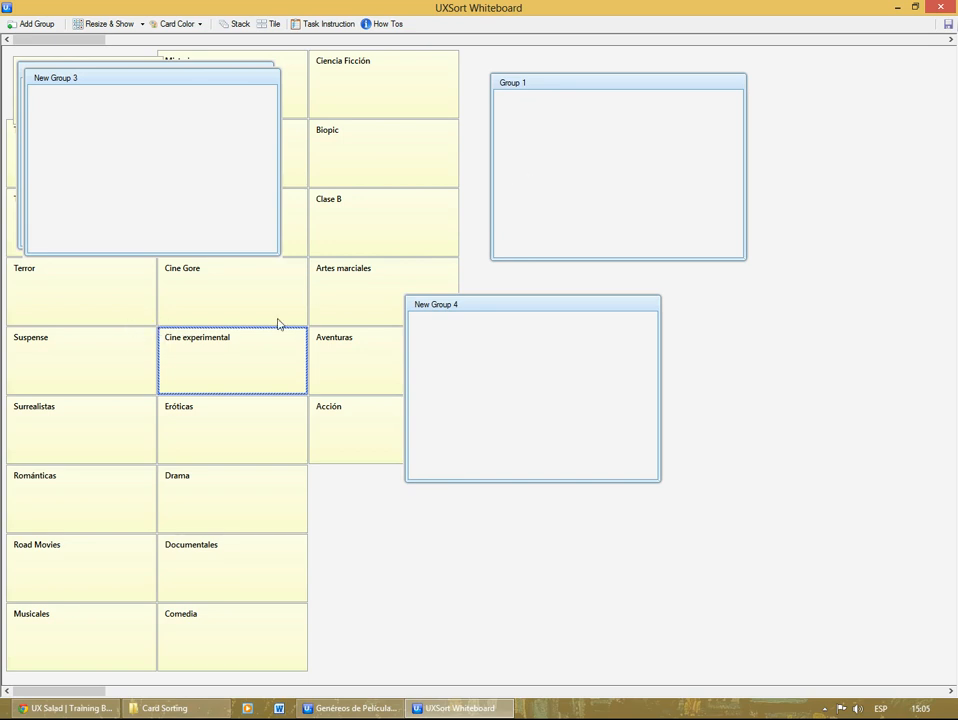
click(355, 211)
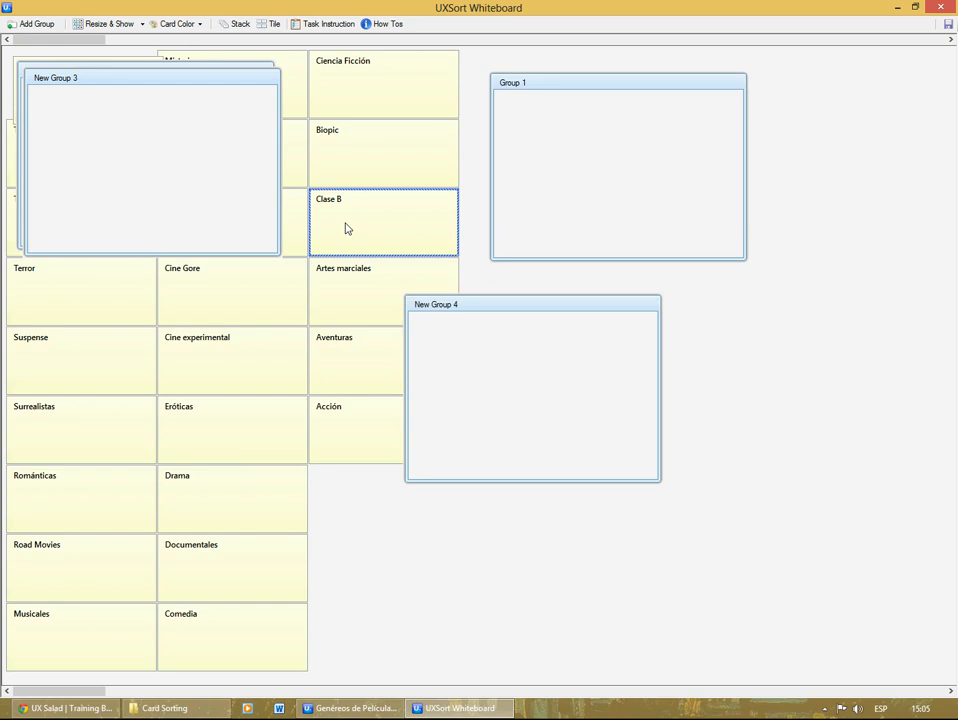
drag(347, 229, 568, 204)
drag(368, 145, 562, 162)
Step: Sort the Ciencia Ficción, Eróticas, Suspense and Road Movies cards into New Group 4
drag(373, 87, 483, 392)
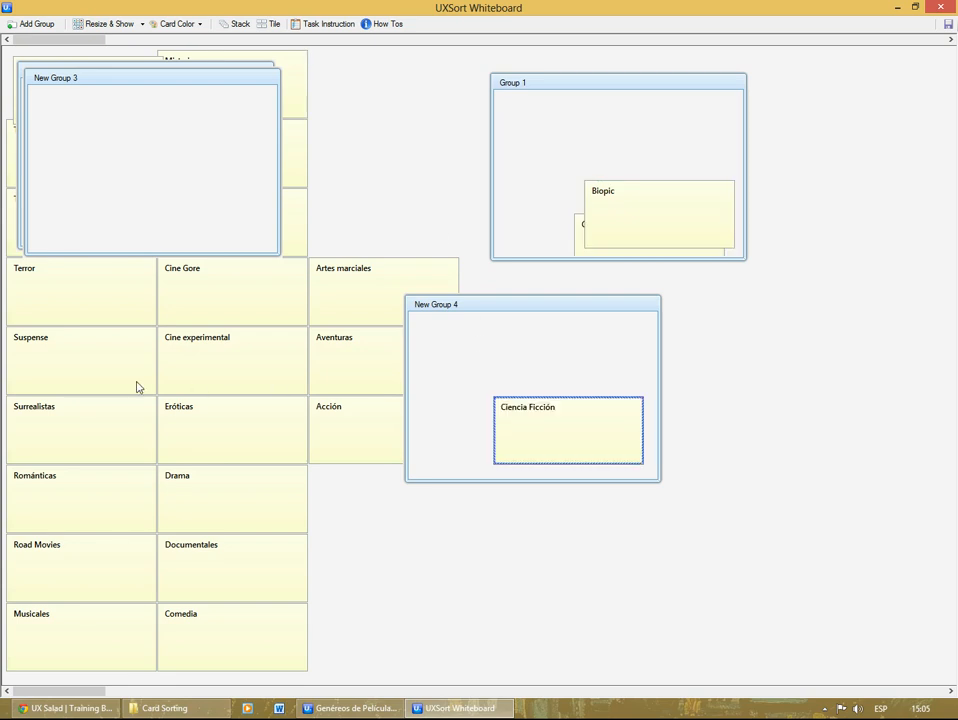
drag(205, 428, 484, 400)
drag(58, 346, 470, 385)
drag(140, 580, 476, 418)
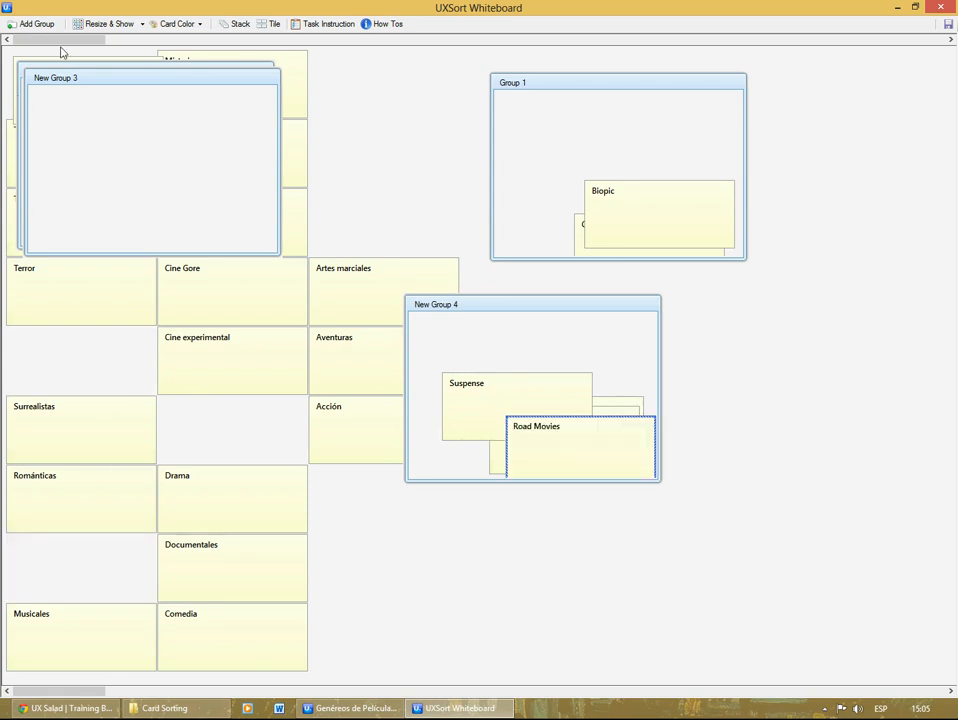
Step: Close the whiteboard to end user 1's sorting session and refresh the participants' status list
mouse_move(952, 27)
click(944, 8)
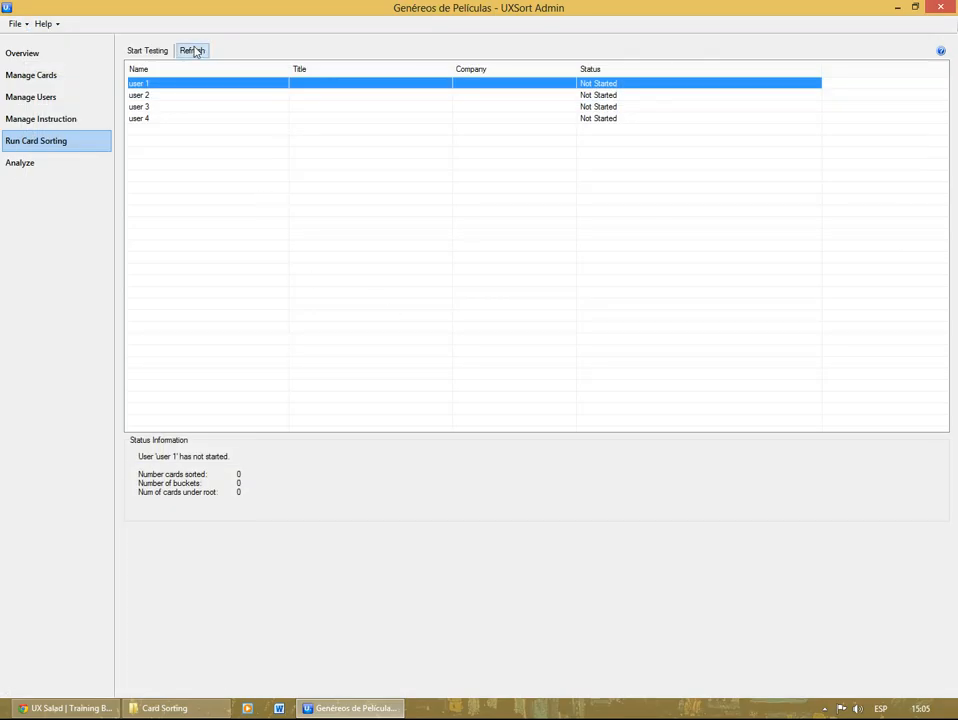
click(193, 50)
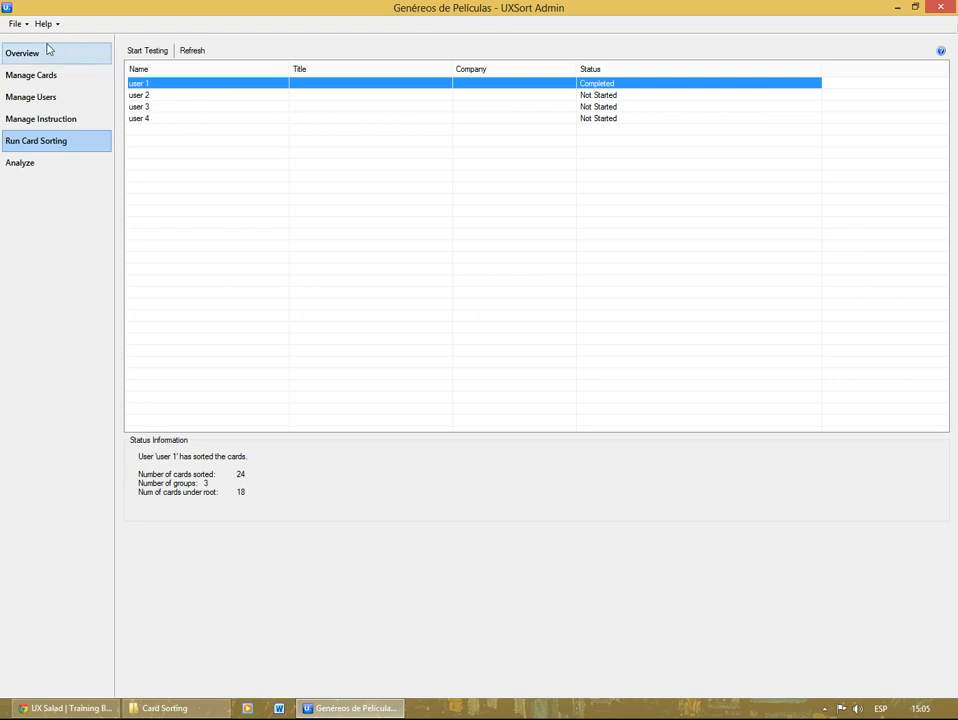
Step: Reopen the Genéreos de Películas project and review its overview, card list and user list
click(16, 24)
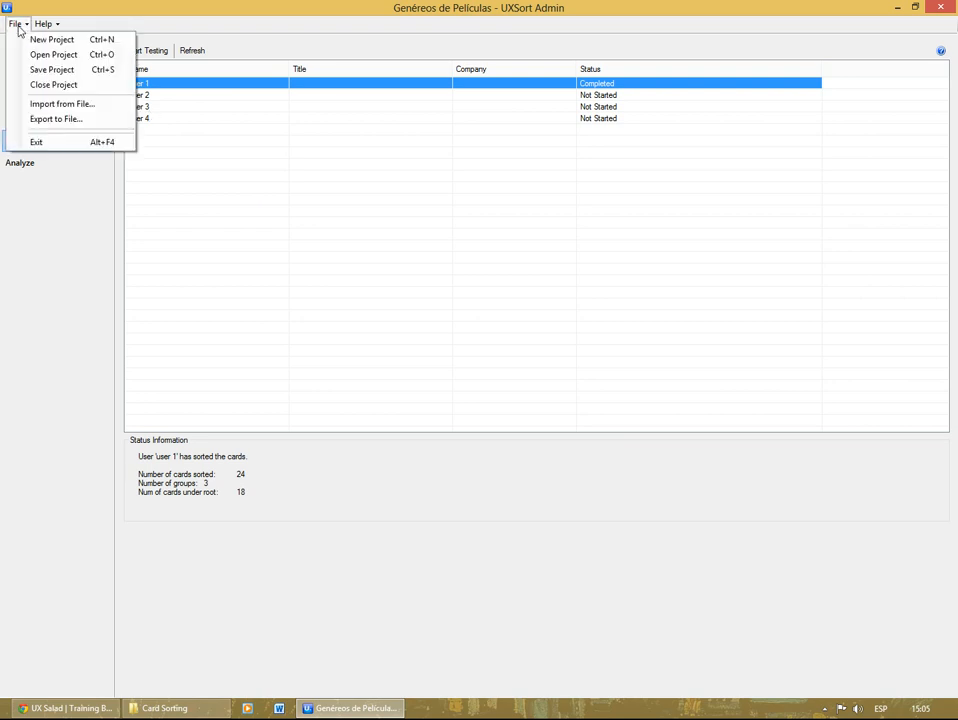
click(80, 55)
click(284, 221)
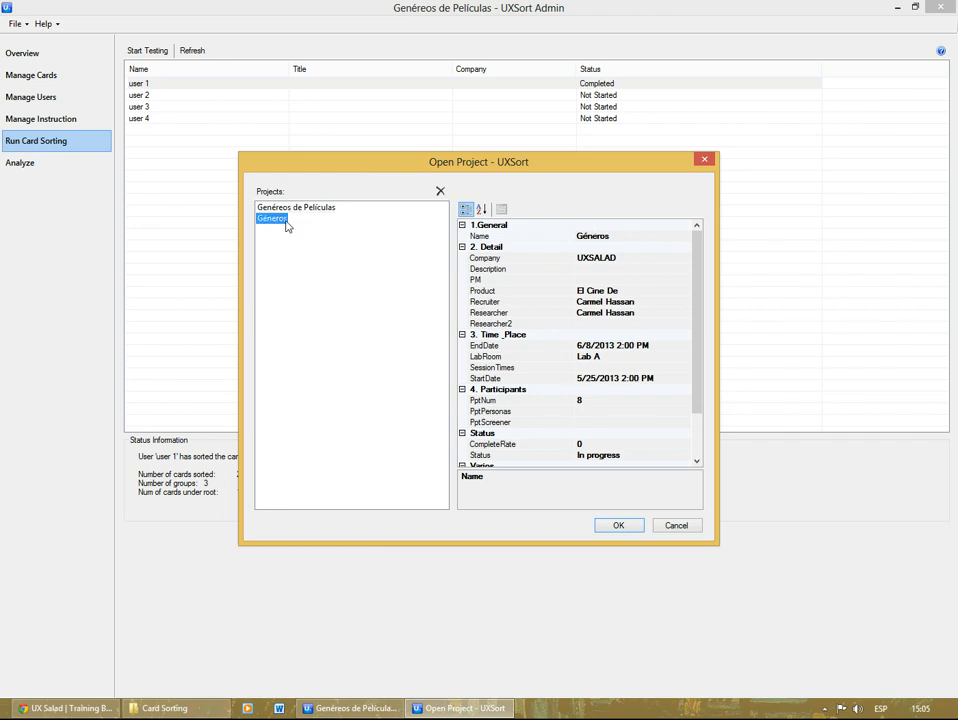
key(Up)
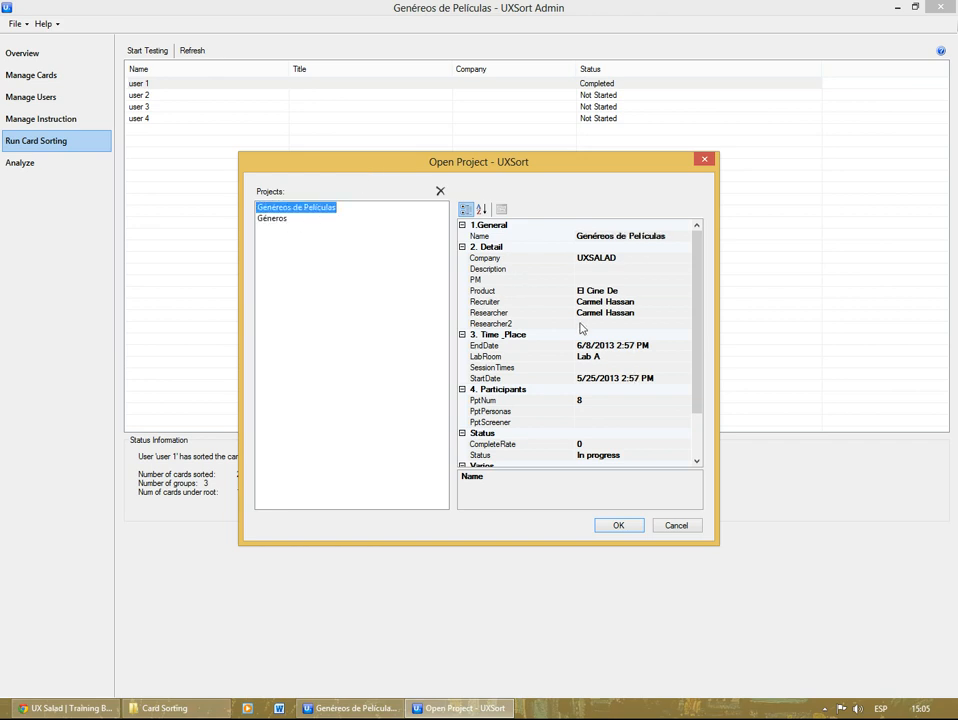
click(625, 526)
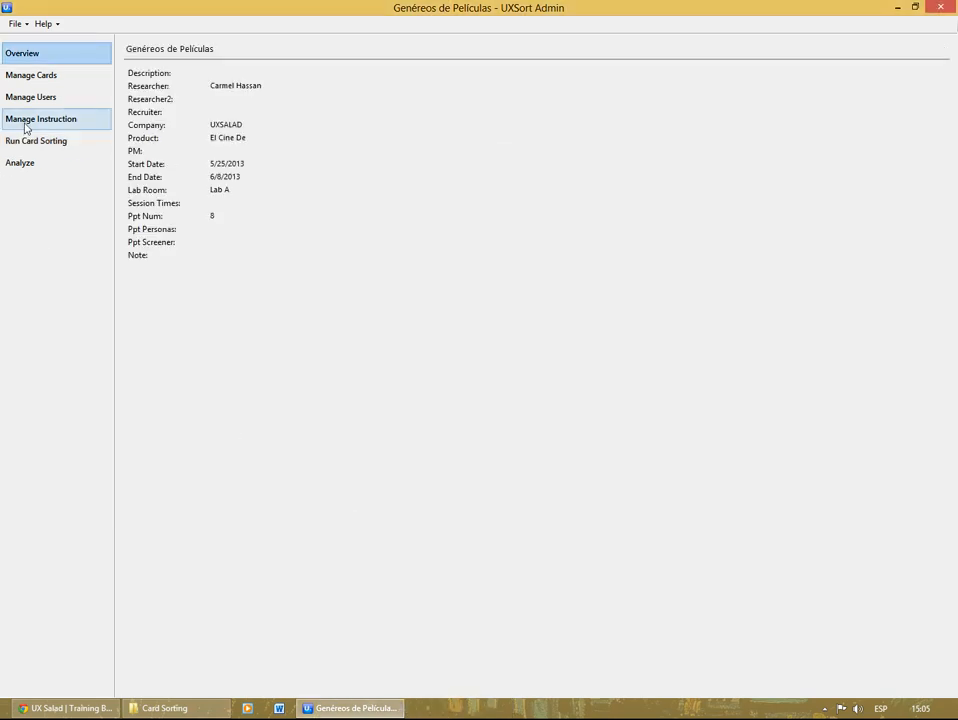
click(43, 77)
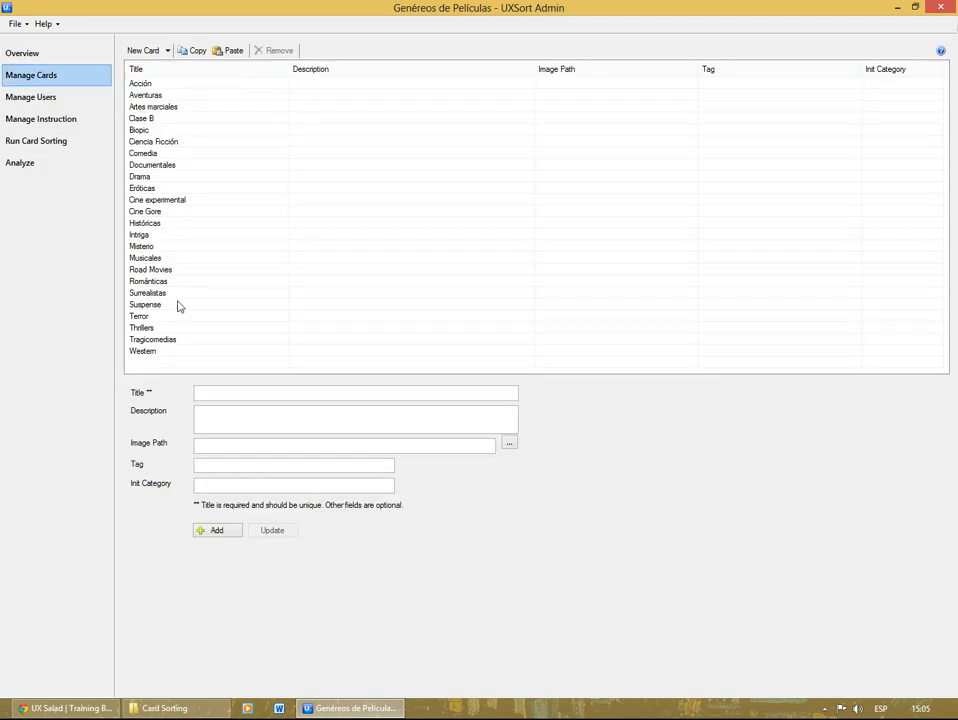
click(45, 97)
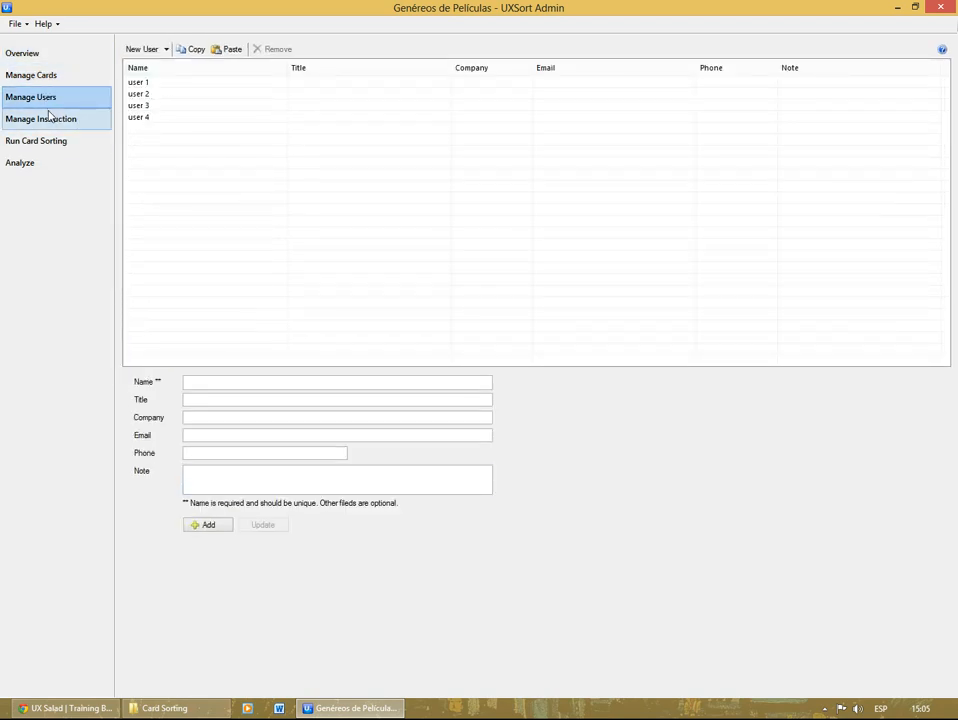
Step: Open the existing Géneros project in place of the current one
click(15, 23)
click(53, 54)
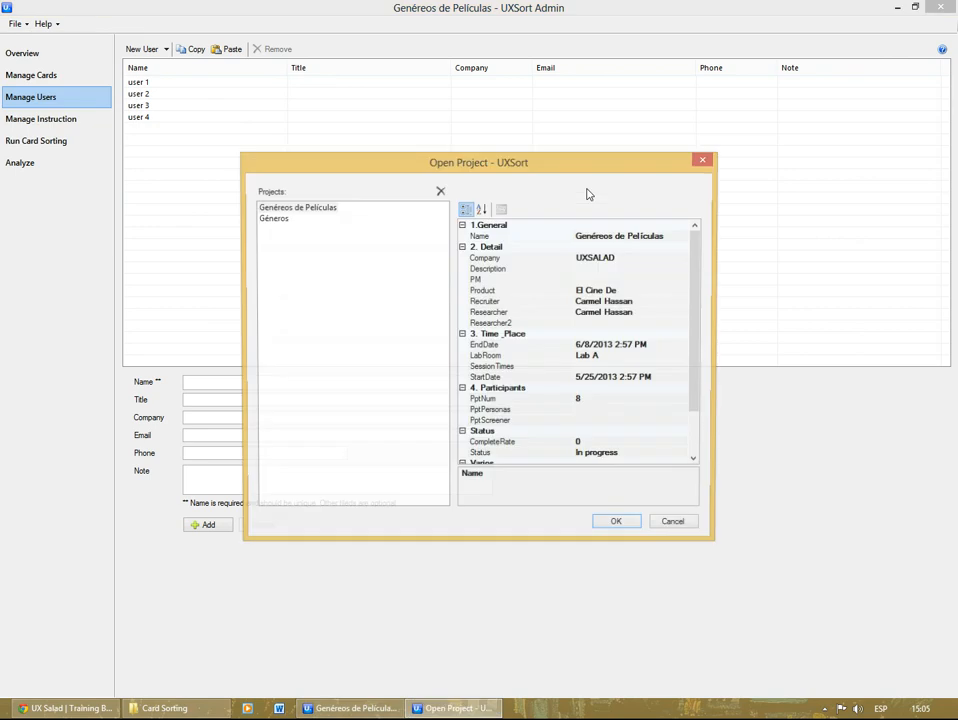
click(271, 218)
click(611, 528)
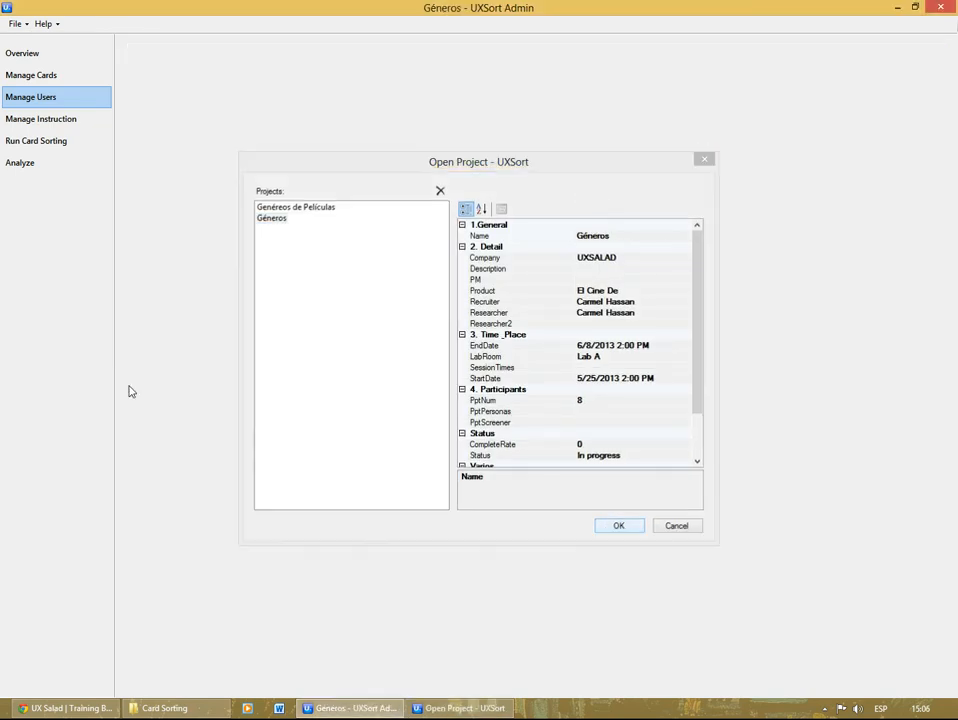
Step: Review the Géneros project's cards, users, instructions and each participant's sorting status
click(51, 75)
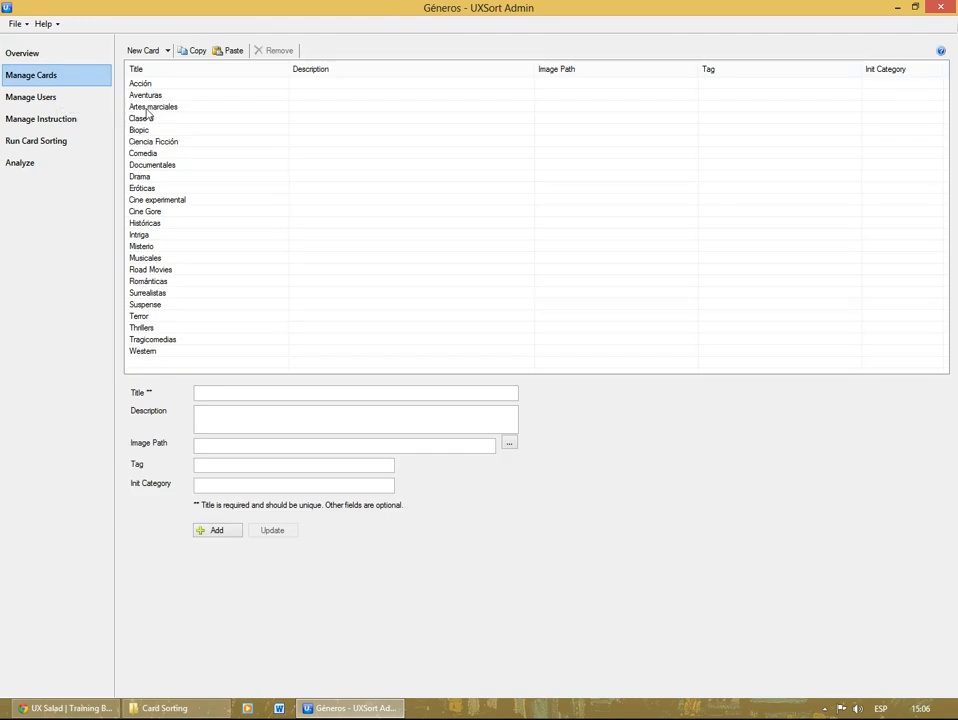
click(67, 99)
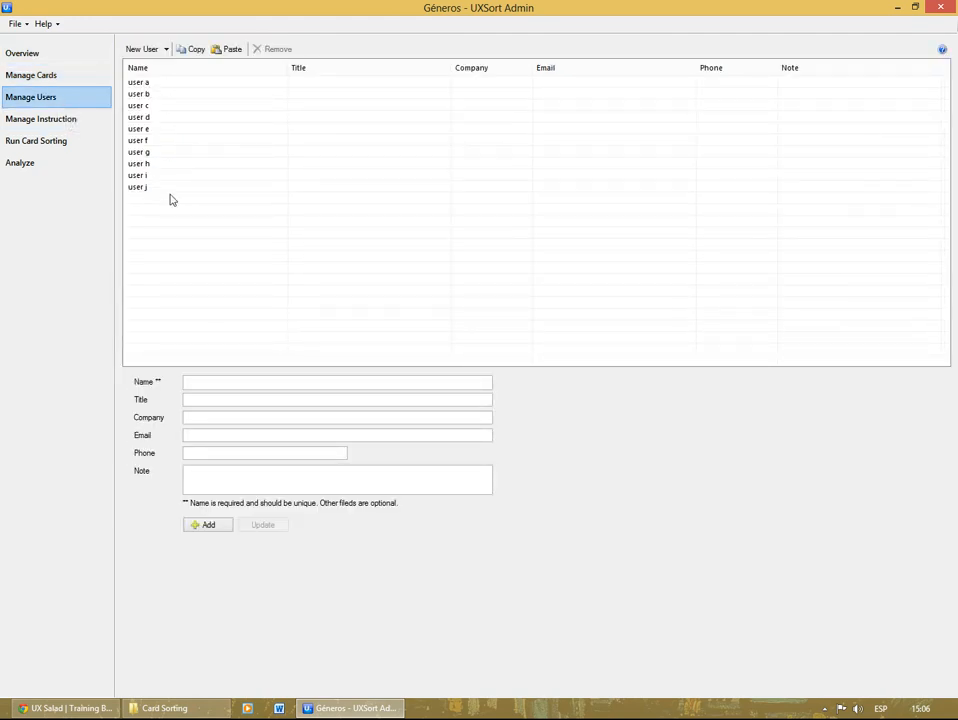
click(66, 121)
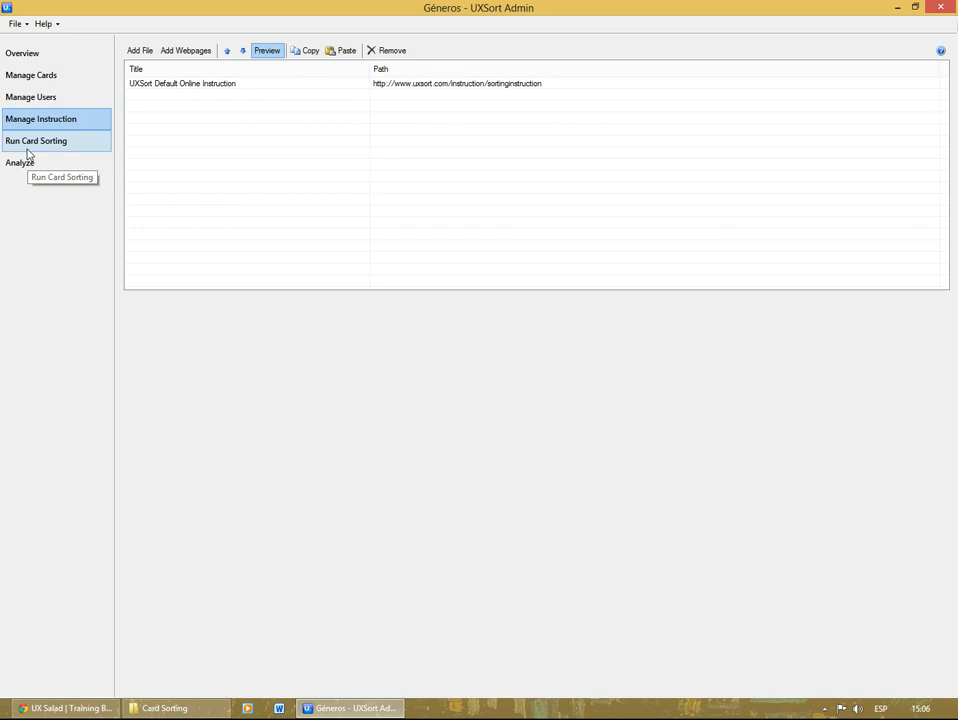
click(28, 142)
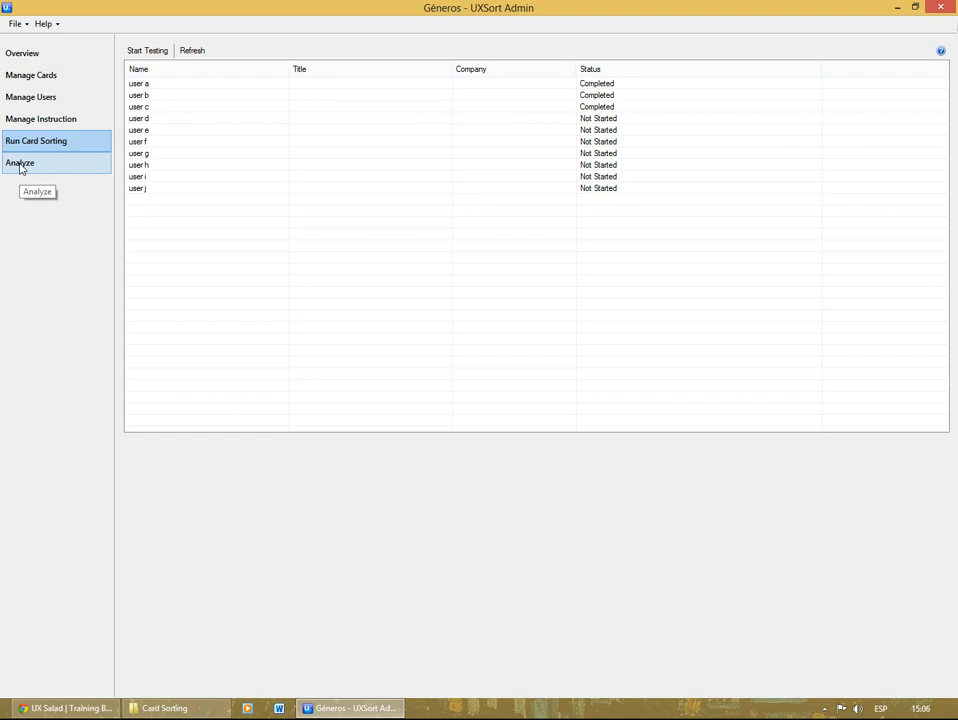
Step: Run a cluster analysis on the sorted data of user a, user b and user c
click(20, 166)
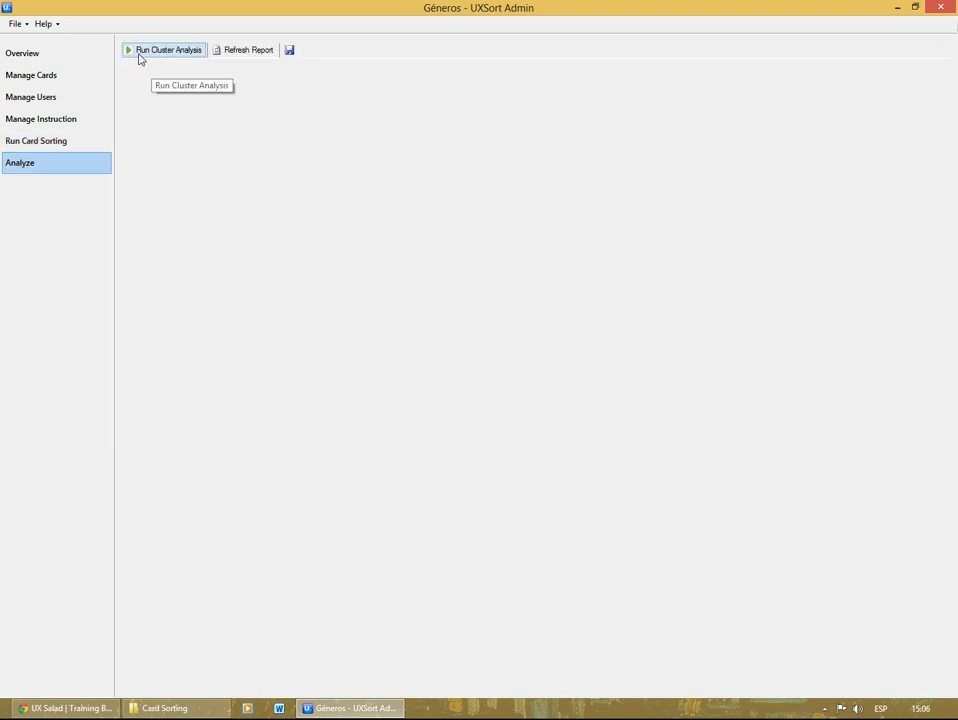
click(140, 52)
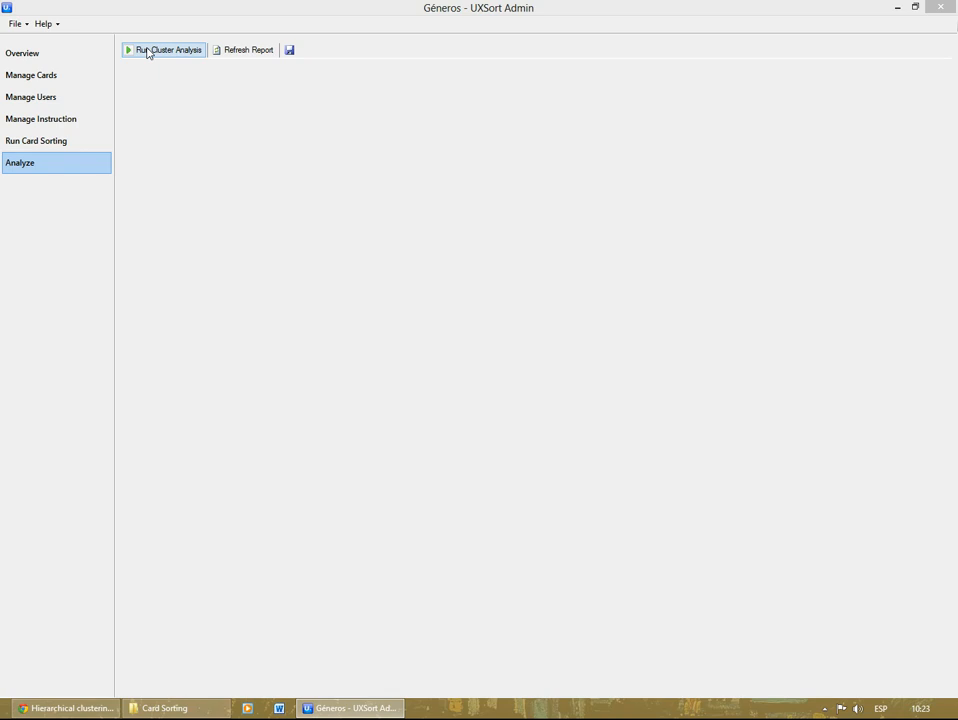
click(147, 52)
click(140, 57)
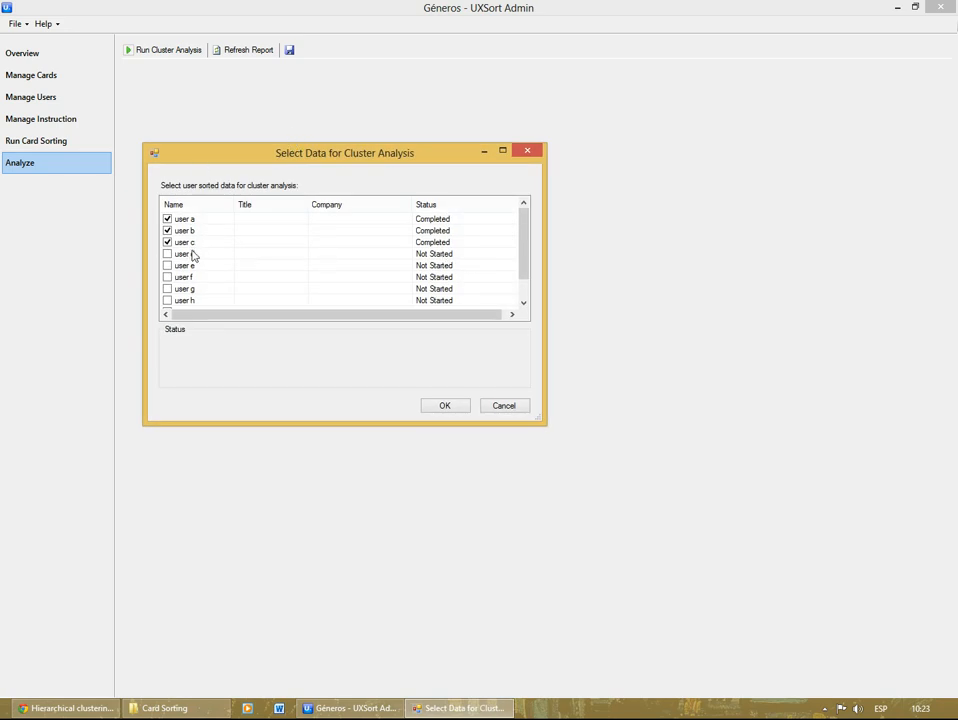
click(445, 406)
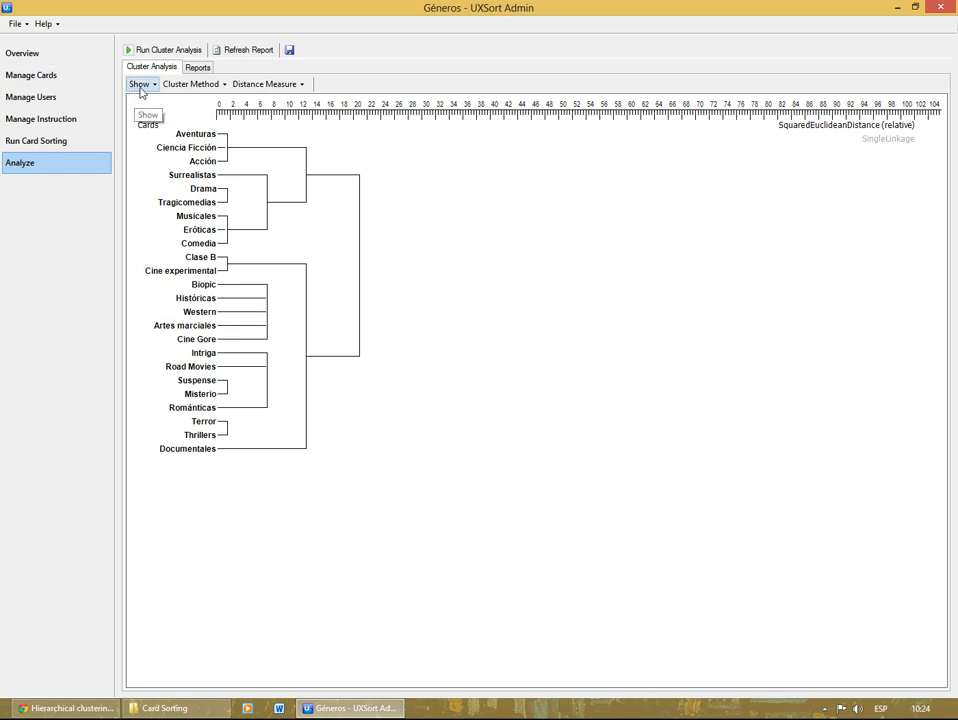
Step: View the available cluster methods and distance measures for the dendrogram
click(186, 87)
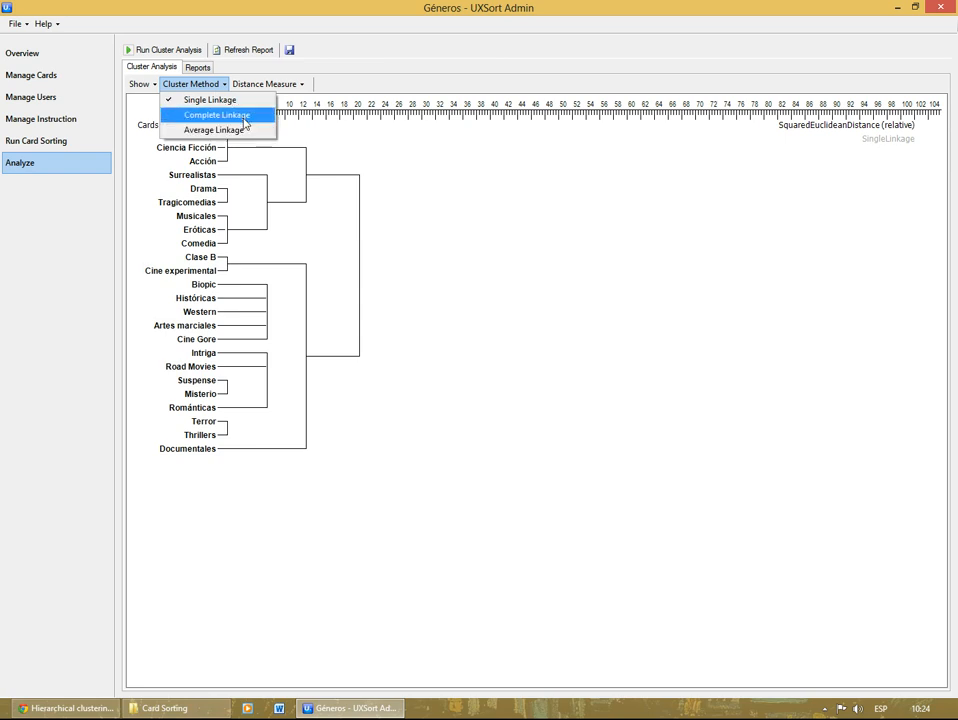
click(265, 84)
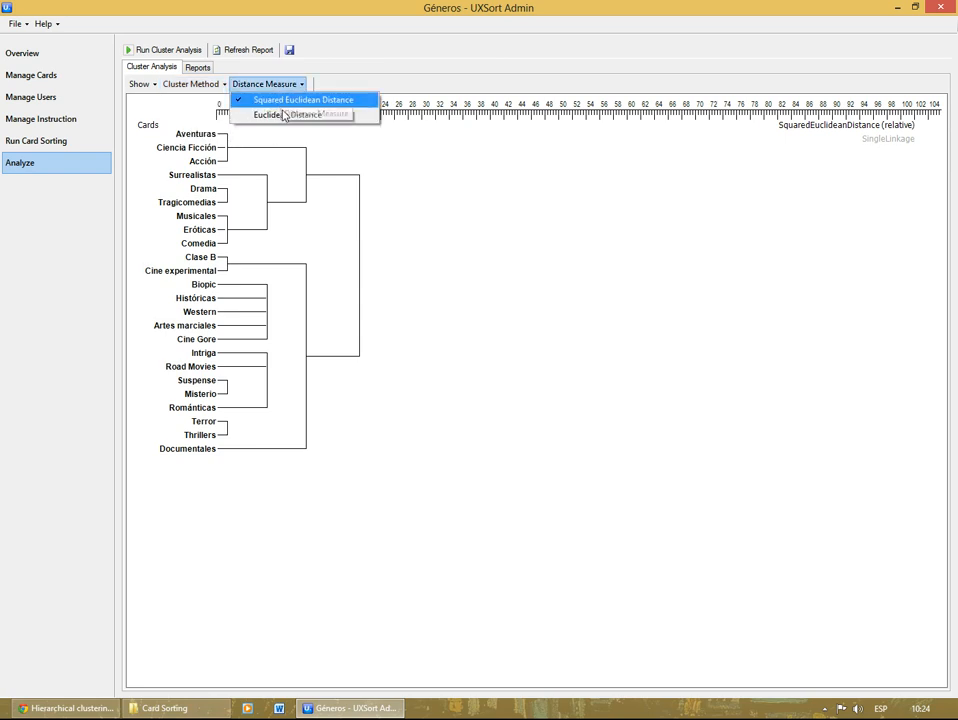
click(206, 90)
click(206, 90)
click(207, 93)
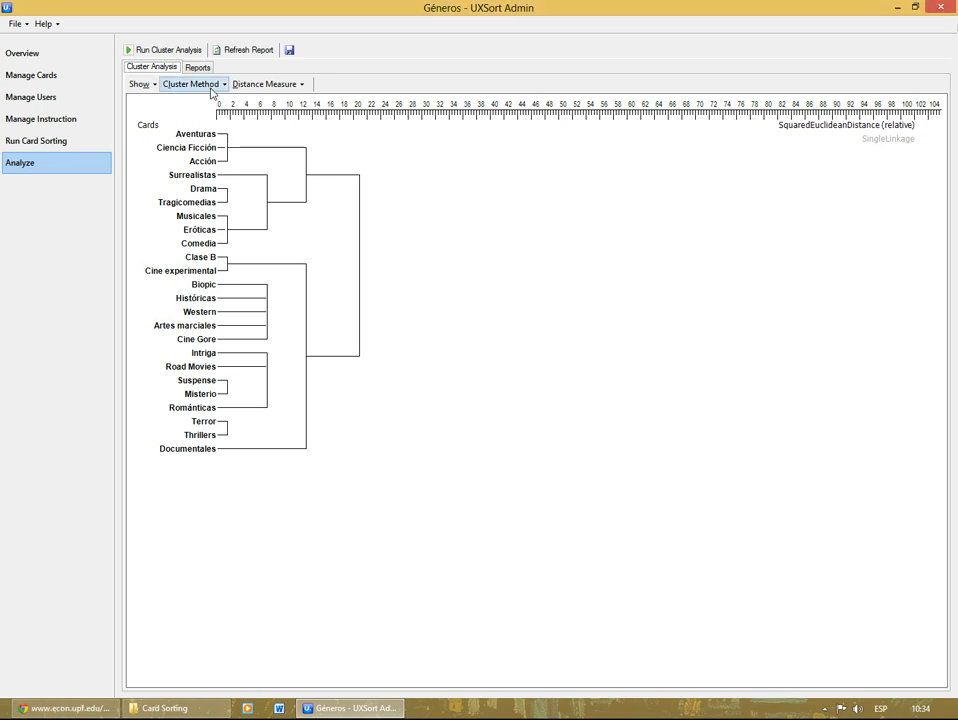
Step: Set the dendrogram's cluster method to Average Linkage and its distance measure to Euclidean Distance
click(212, 86)
click(212, 86)
click(212, 86)
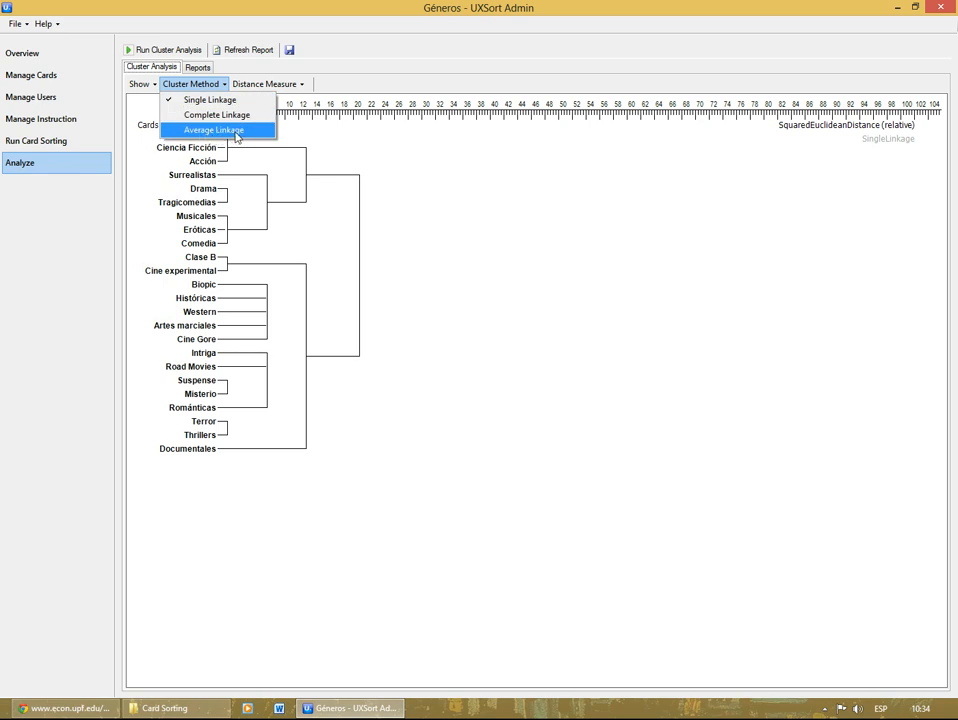
click(200, 130)
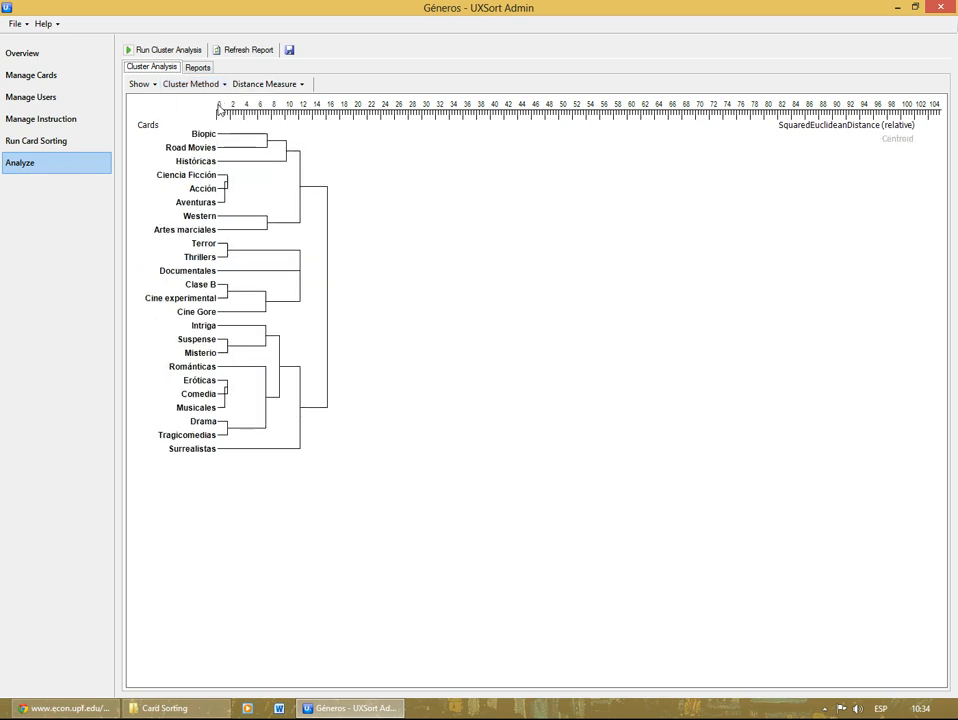
click(291, 87)
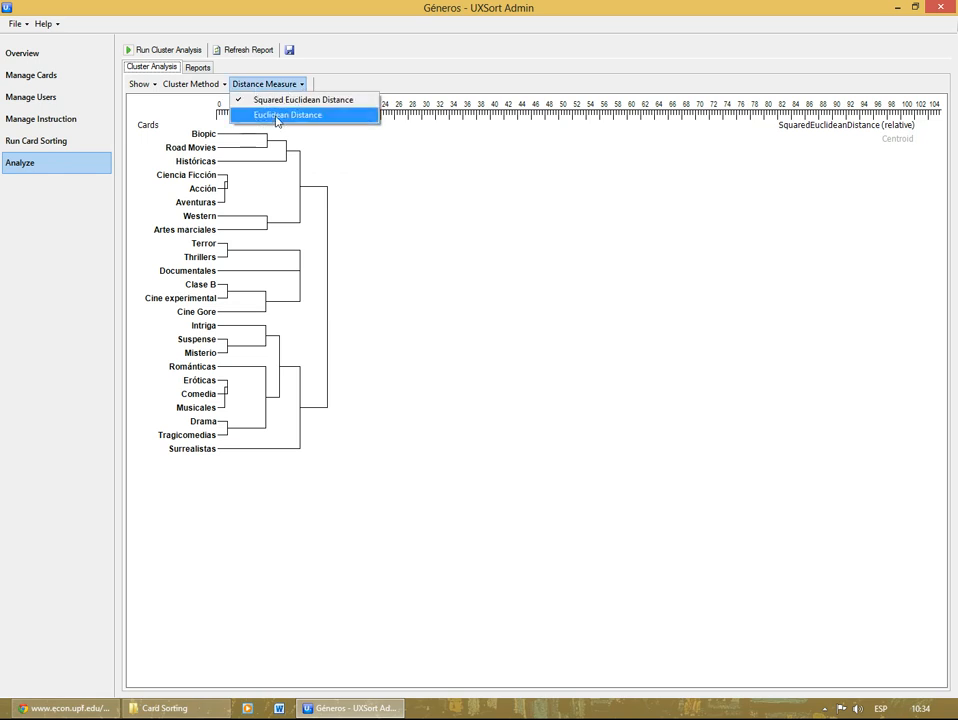
click(277, 116)
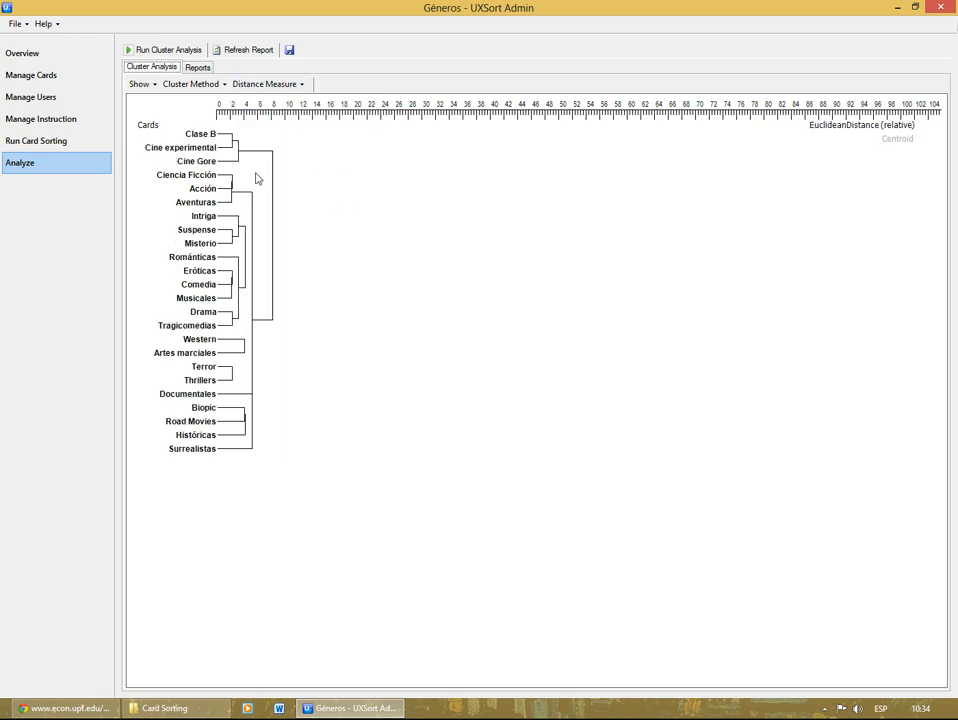